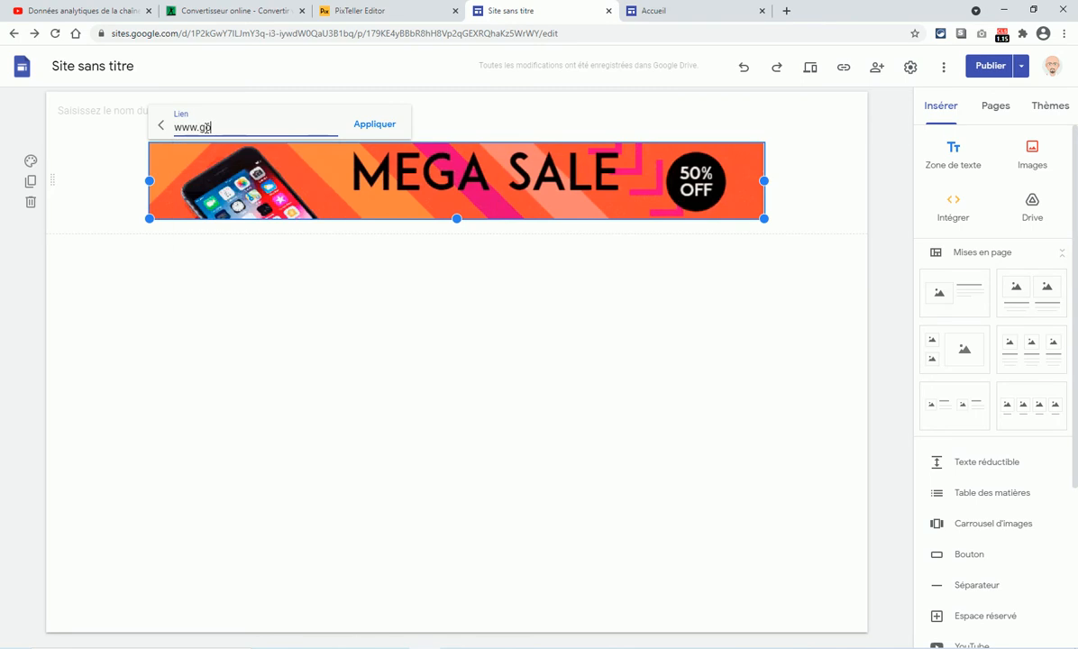
pyautogui.write('.be')
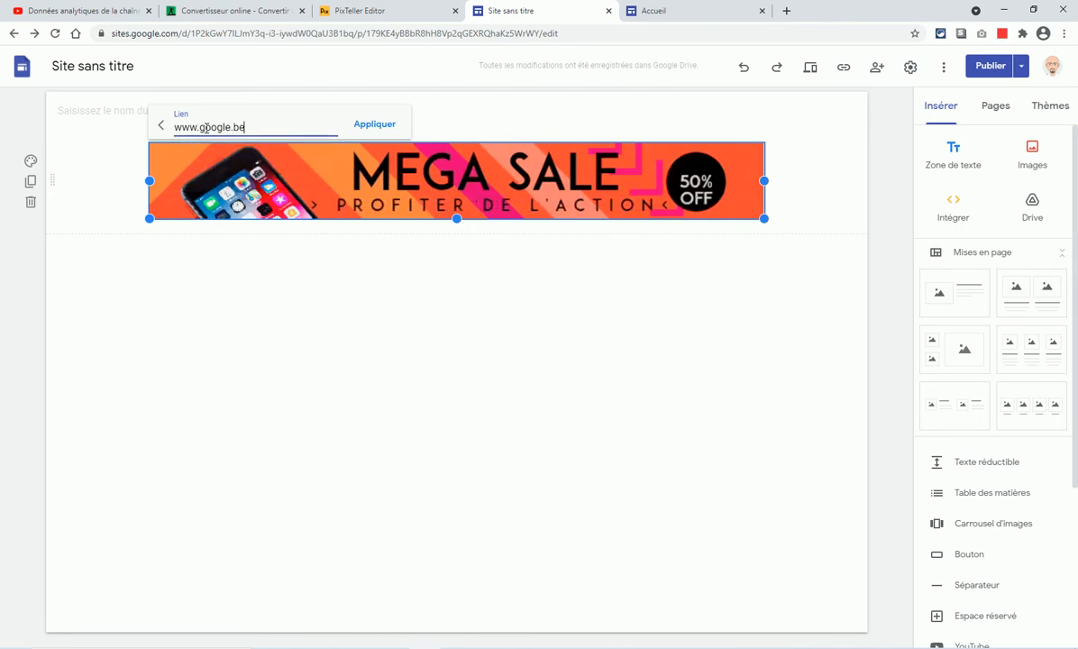
pyautogui.click(375, 128)
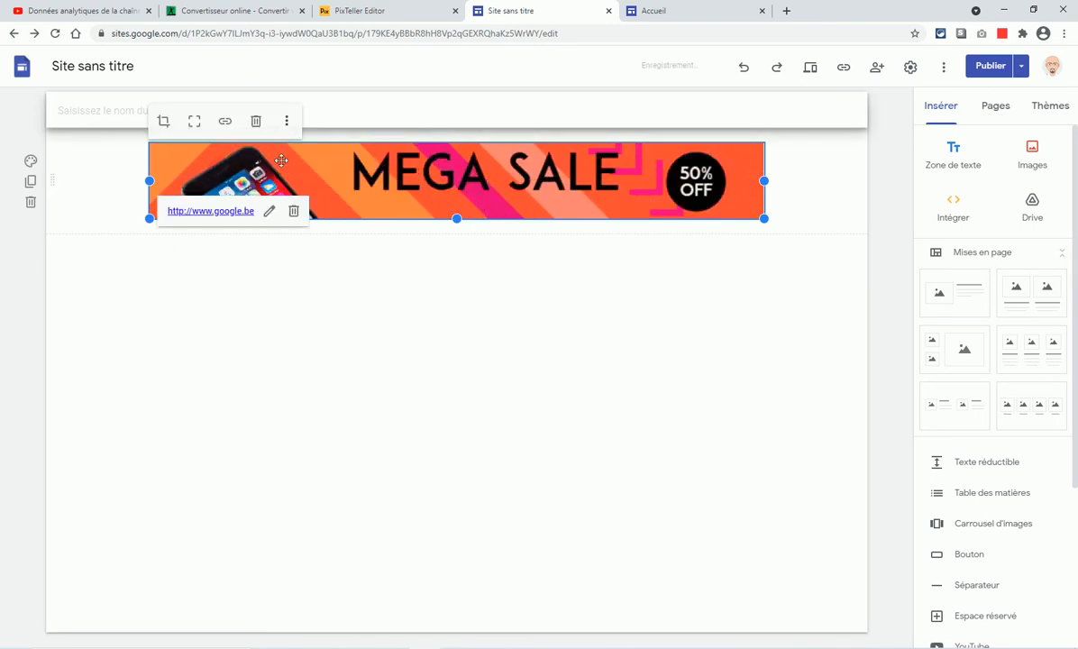
pyautogui.click(990, 67)
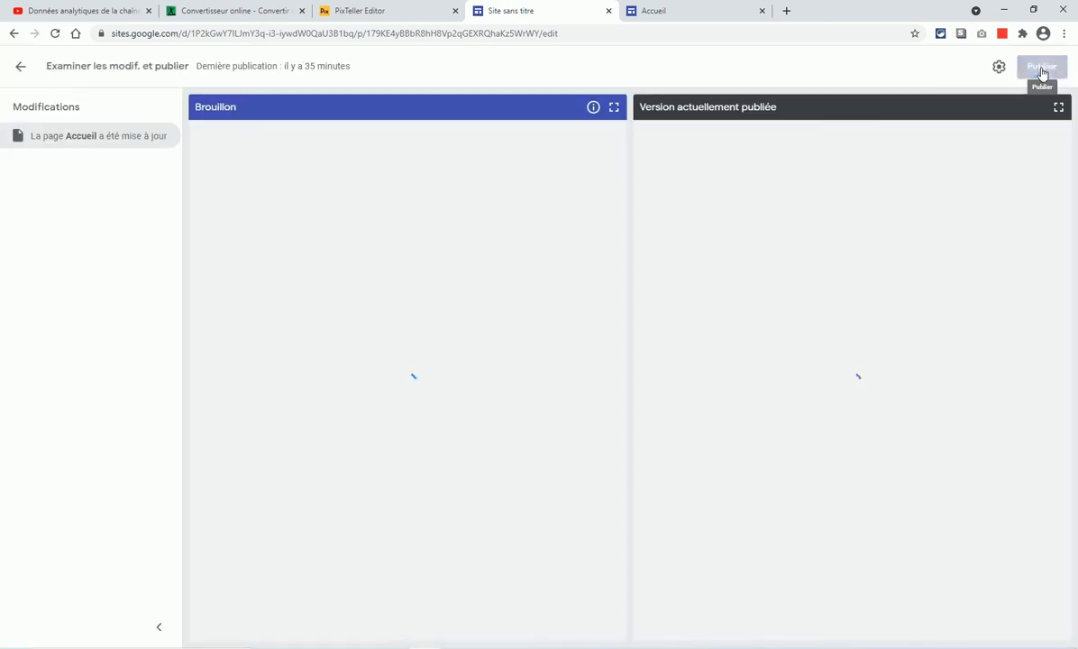
pyautogui.click(1039, 69)
# Close the old published page, view the newly published site and test the banner's link to Google
pyautogui.click(762, 11)
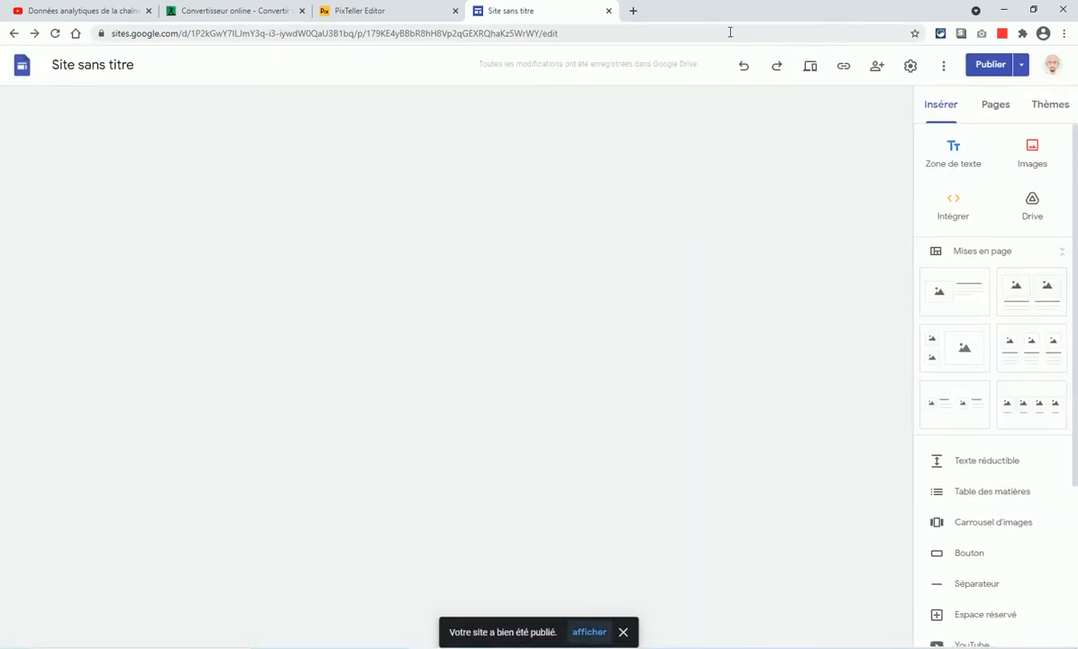
pyautogui.click(1021, 66)
pyautogui.click(963, 142)
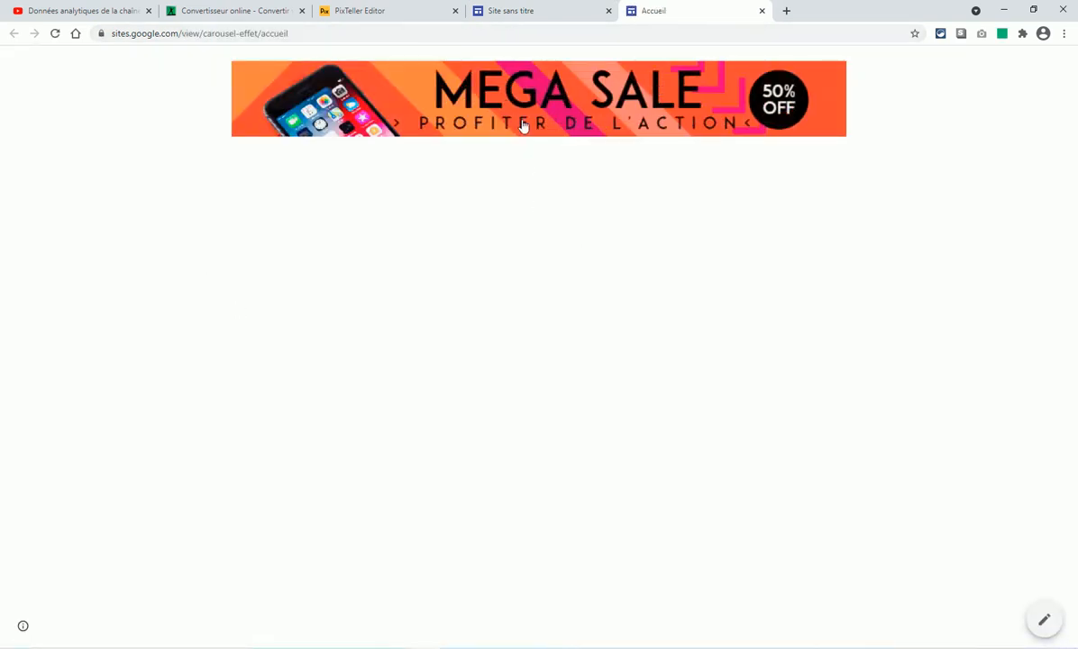
pyautogui.click(522, 115)
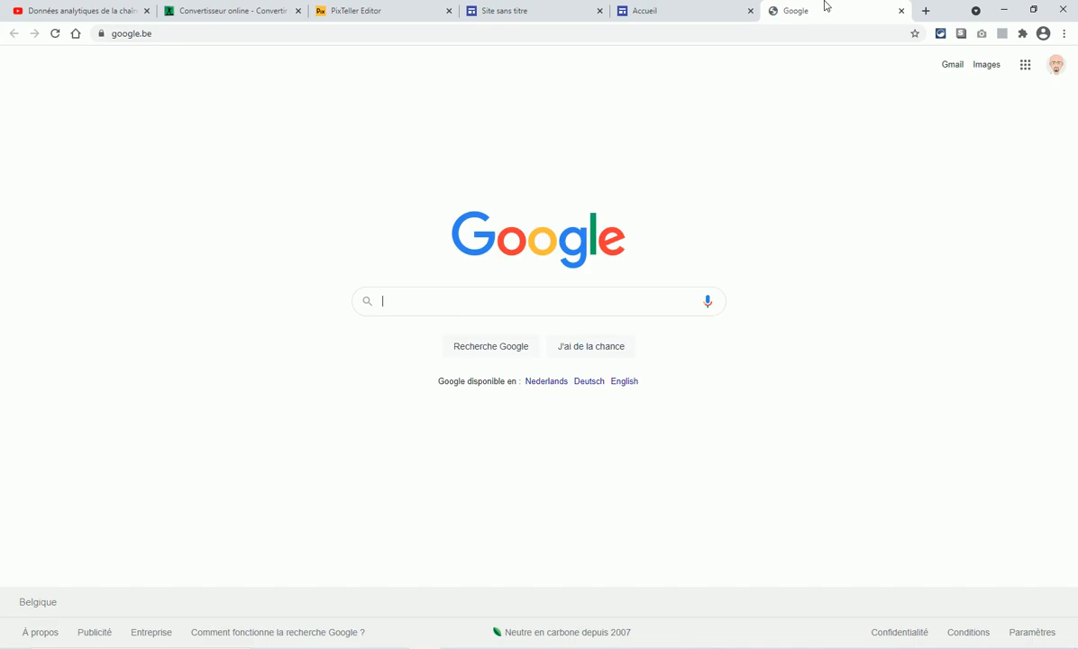
pyautogui.click(901, 11)
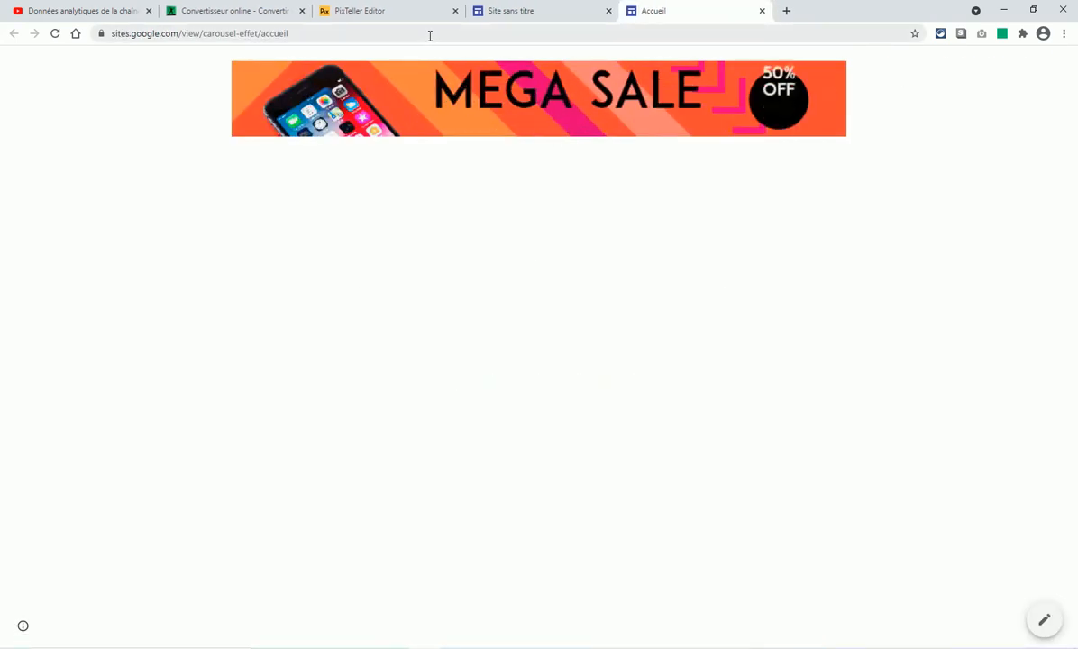
# Switch to PixTeller, find the Animated Leaderboard designs under the animated ads templates and use the 728×90 Cyber Monday Sale template
pyautogui.click(397, 10)
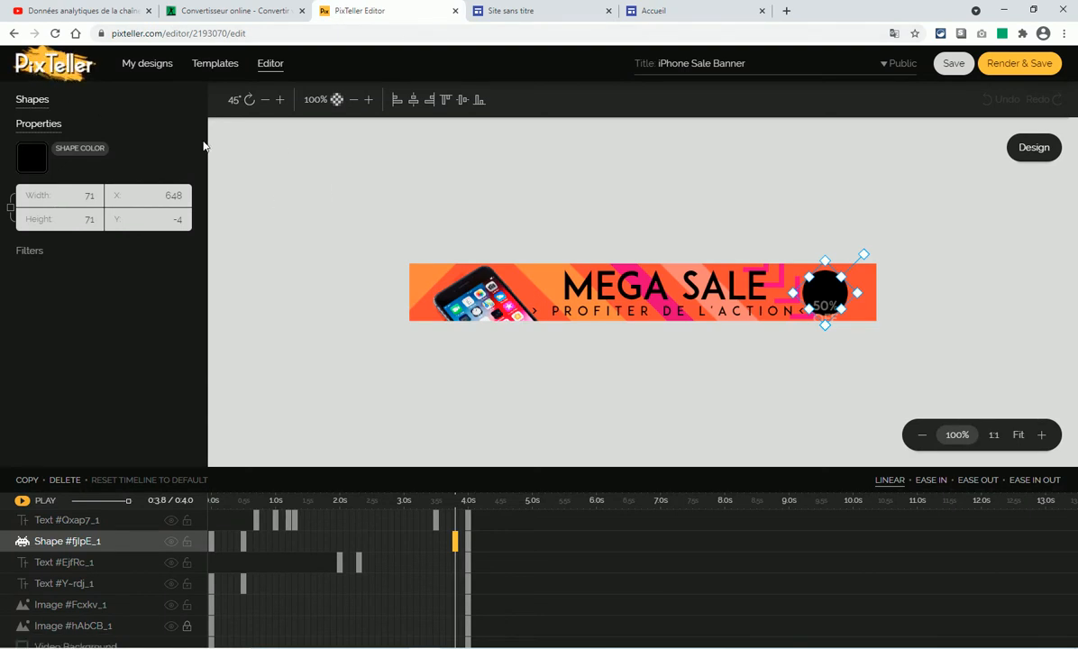
pyautogui.click(220, 71)
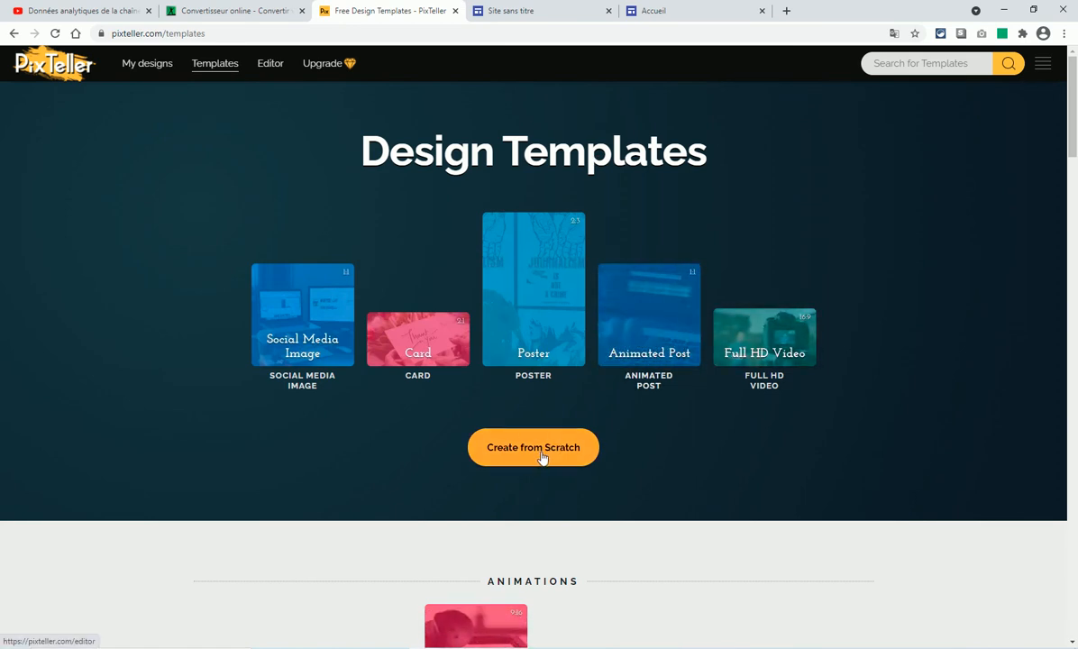
pyautogui.scroll(-2, 542, 456)
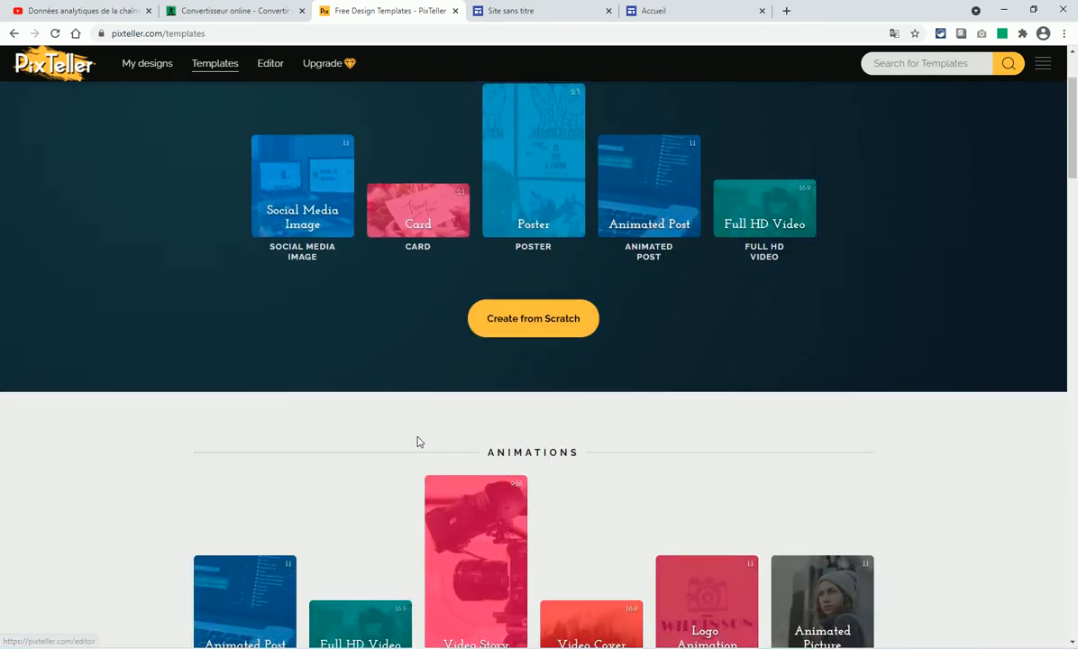
pyautogui.scroll(-3, 418, 441)
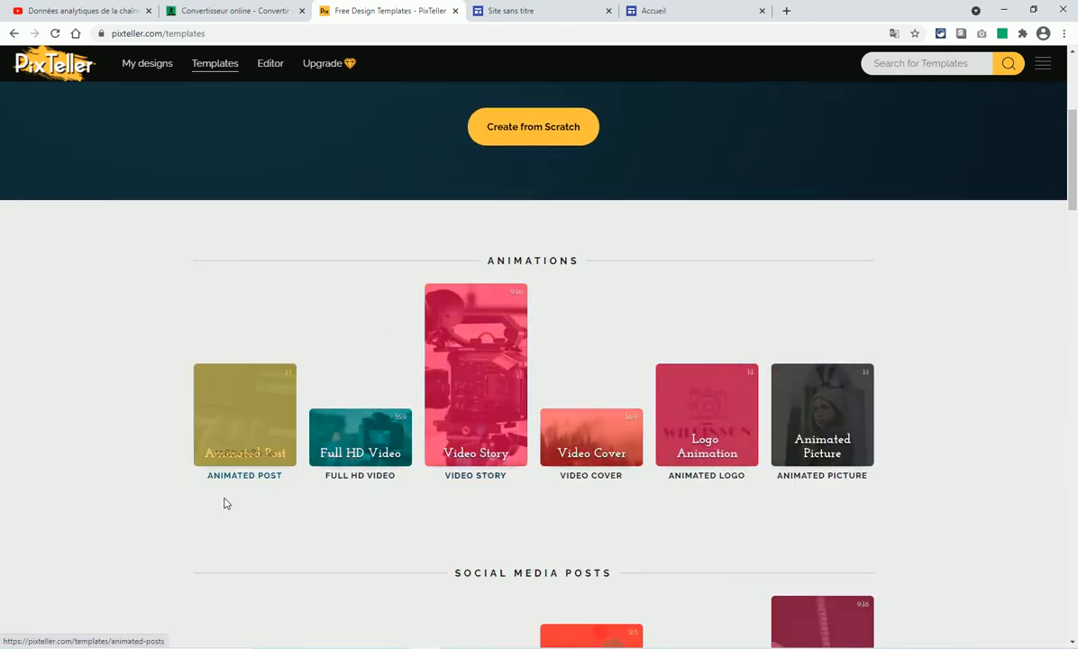
pyautogui.scroll(-2, 436, 450)
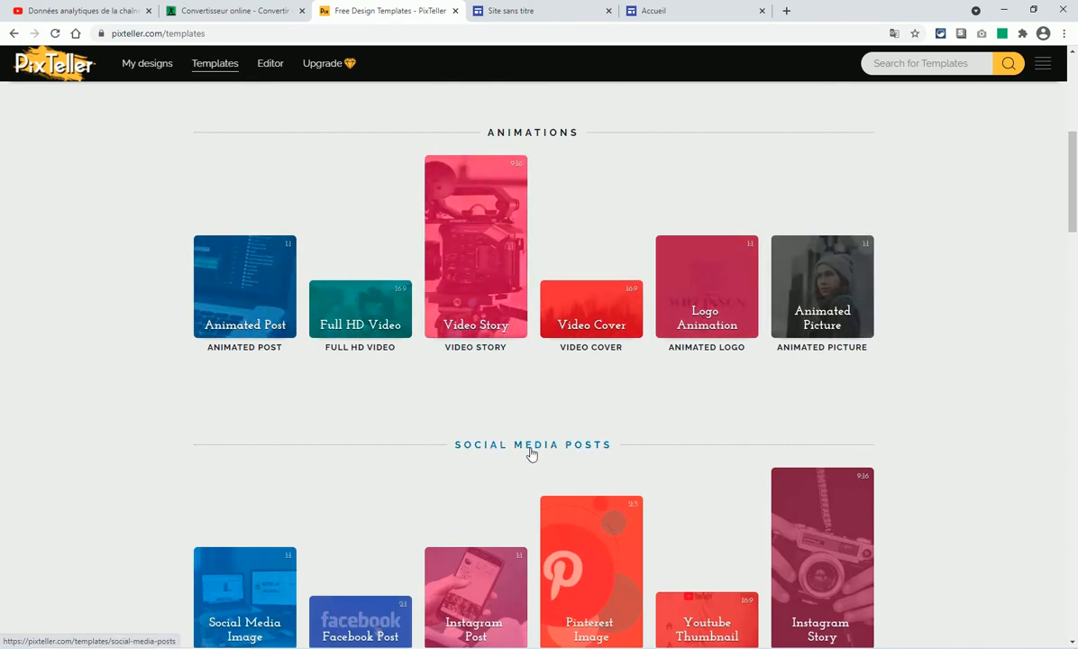
pyautogui.scroll(-3, 532, 456)
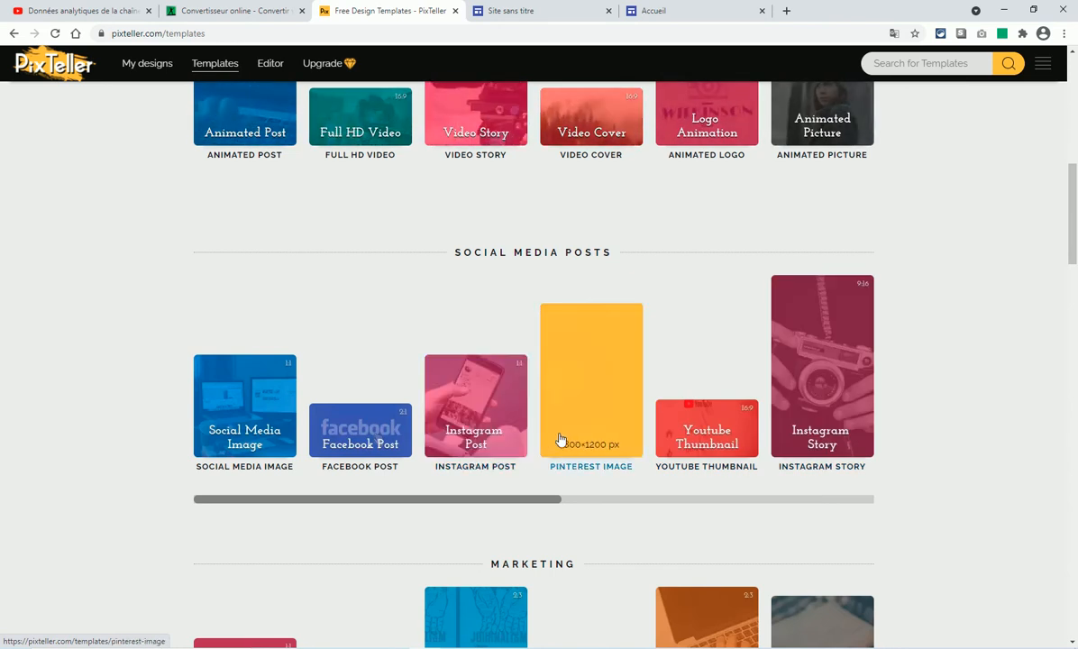
pyautogui.scroll(-2, 559, 438)
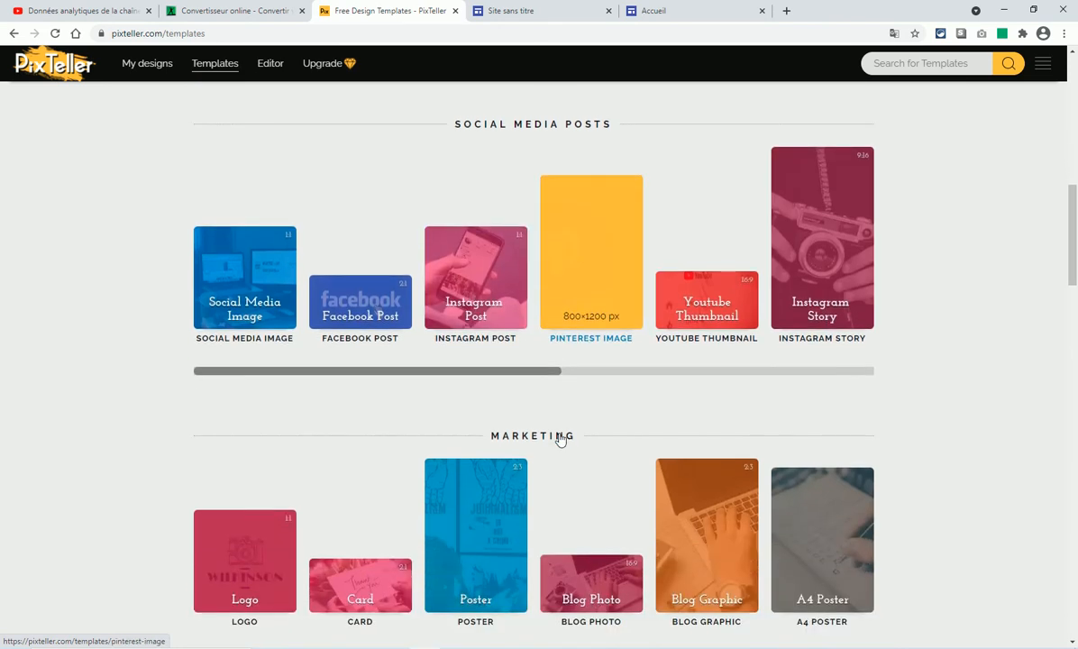
pyautogui.scroll(-3, 557, 438)
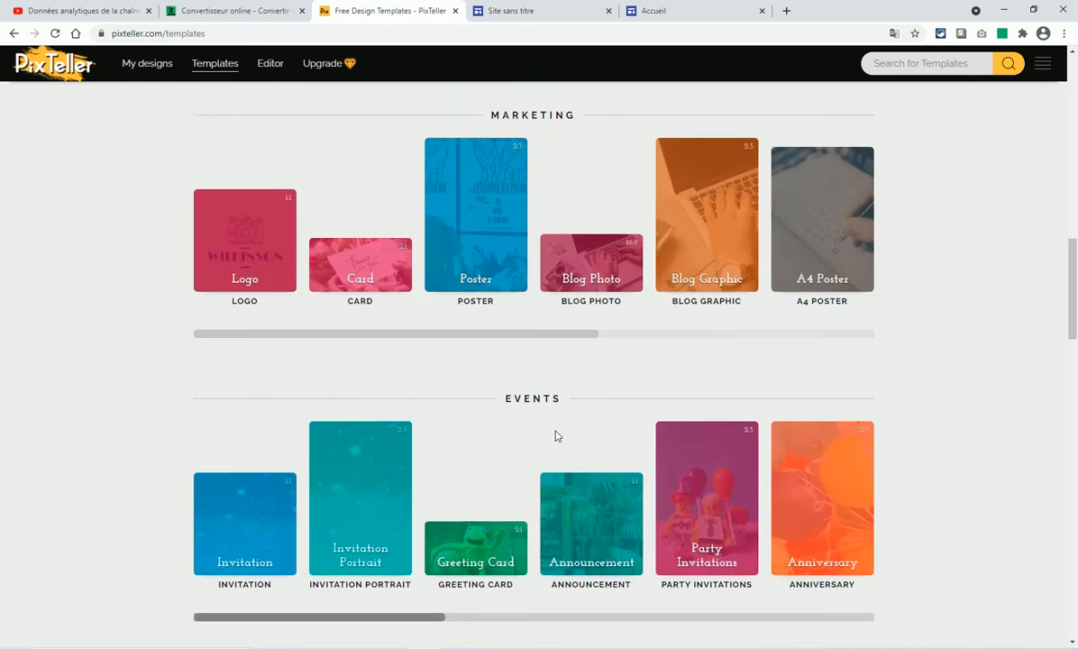
pyautogui.scroll(-3, 555, 436)
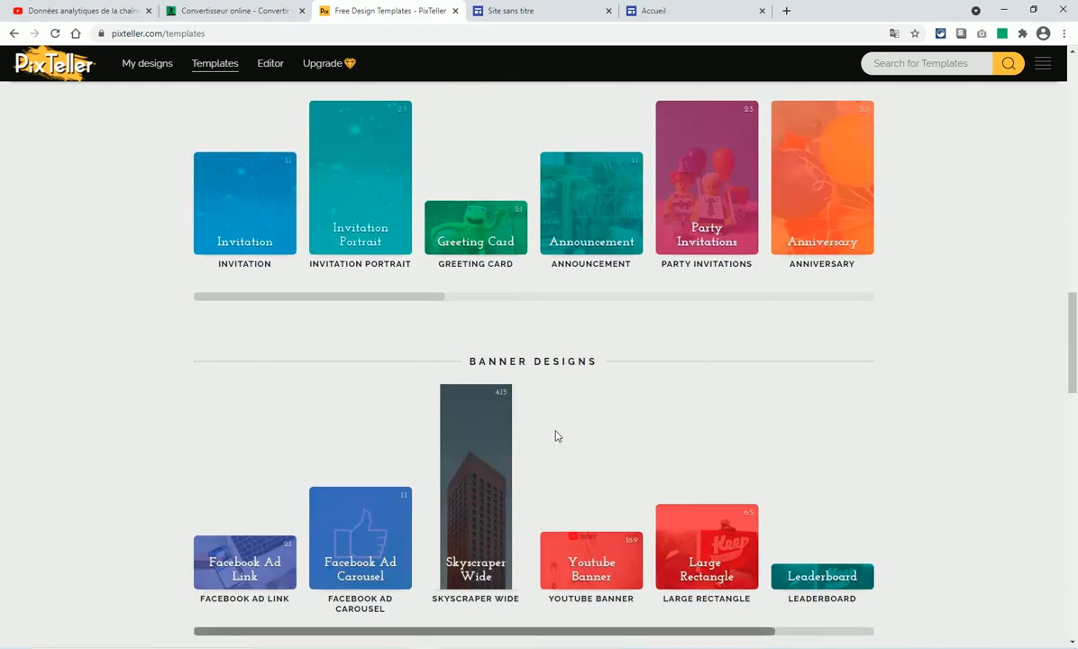
pyautogui.scroll(-2, 555, 436)
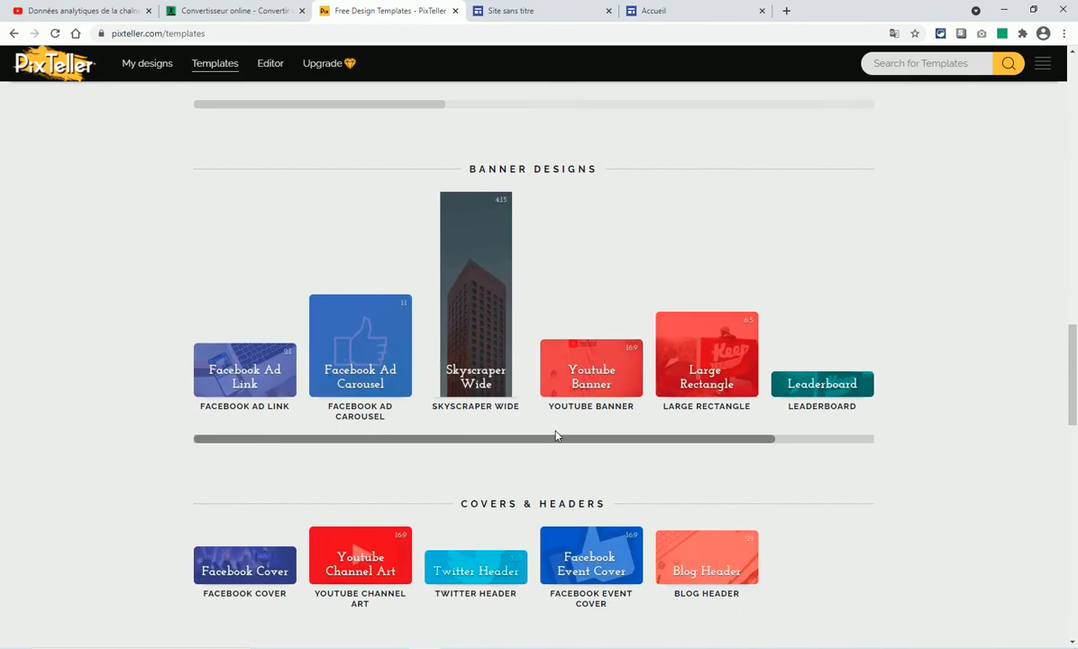
pyautogui.scroll(-3, 555, 436)
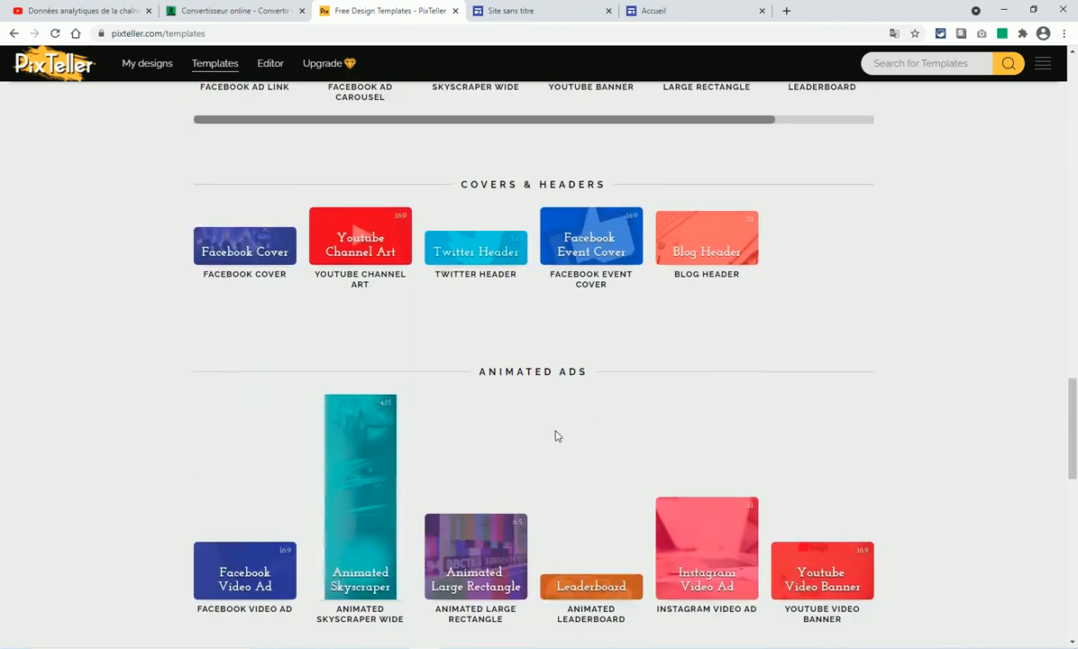
pyautogui.scroll(-2, 635, 383)
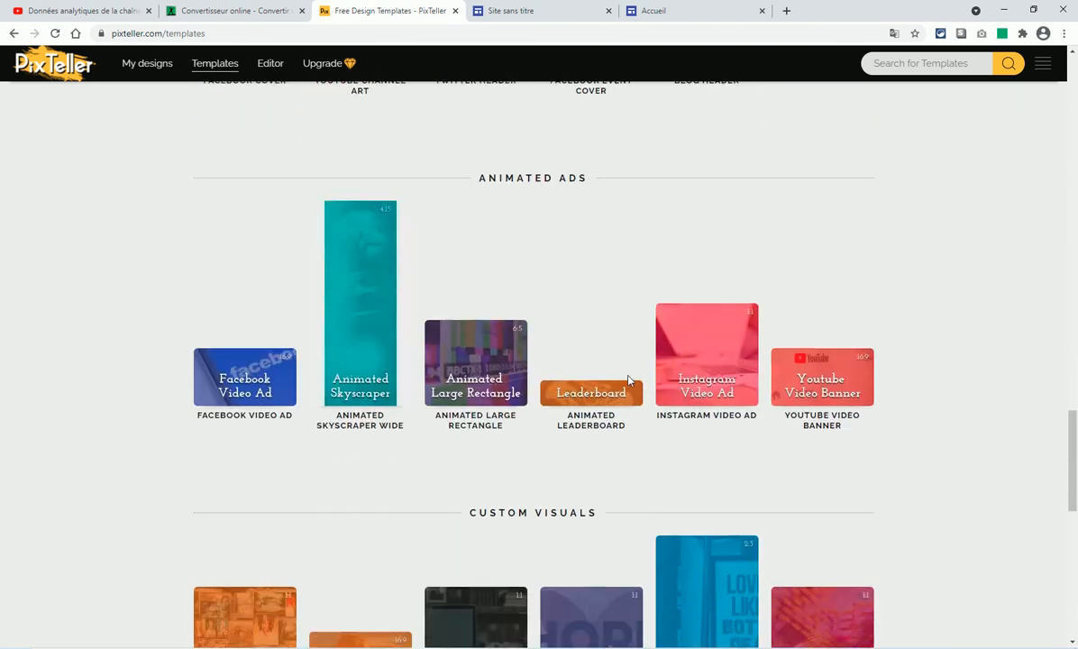
pyautogui.click(590, 426)
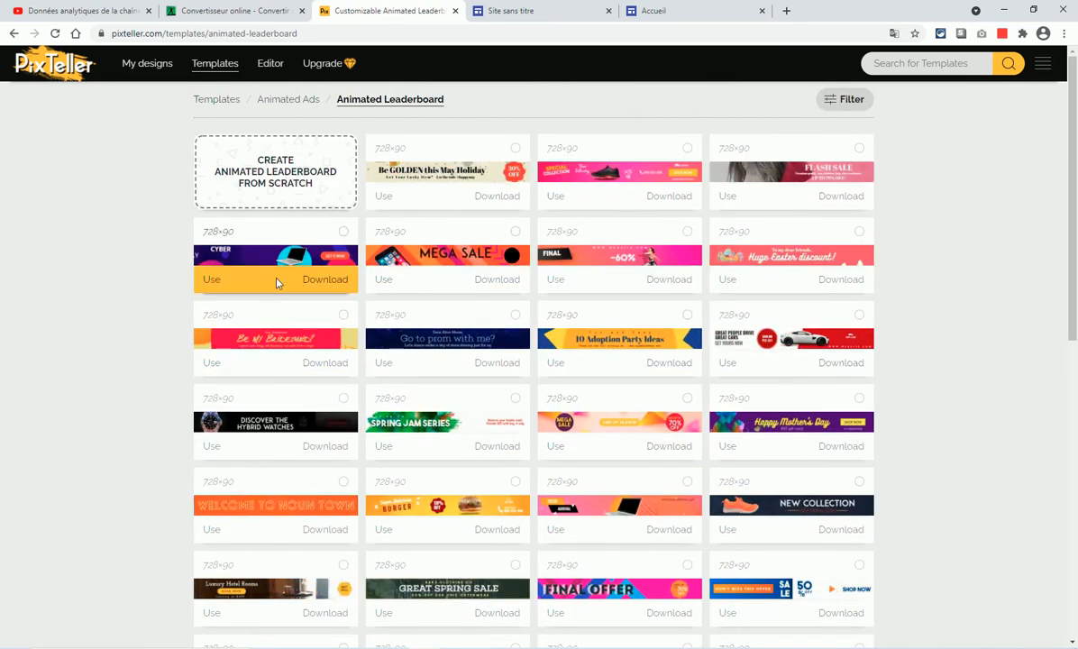
pyautogui.click(211, 281)
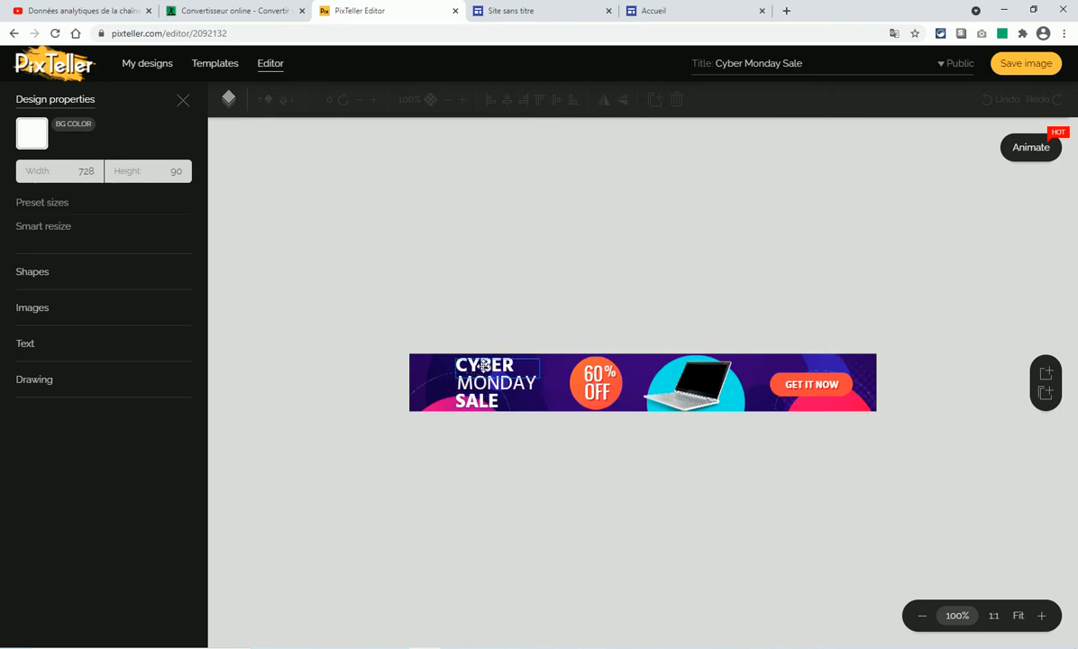
# Select the CYBER text and compare the banner's static design with its animation timeline
pyautogui.click(481, 365)
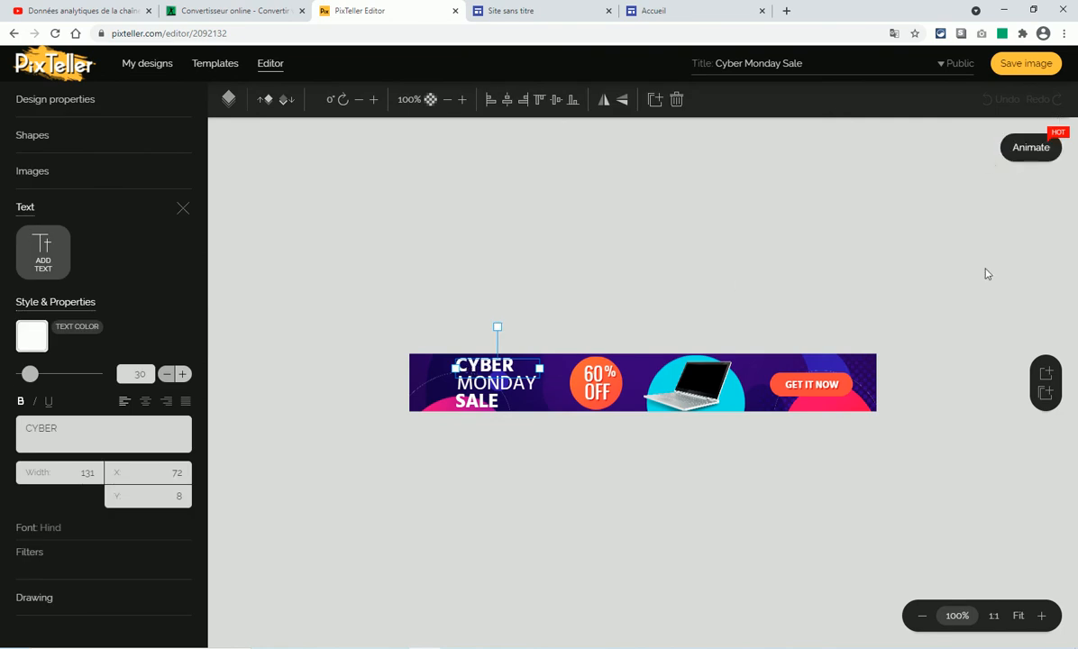
pyautogui.click(1035, 150)
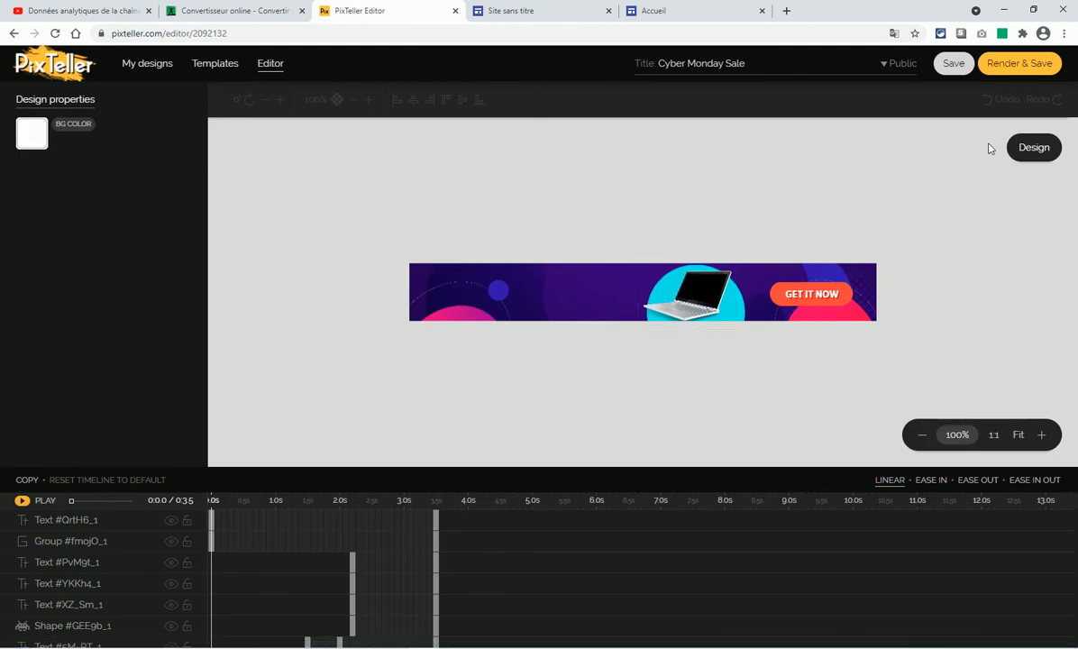
pyautogui.click(1035, 152)
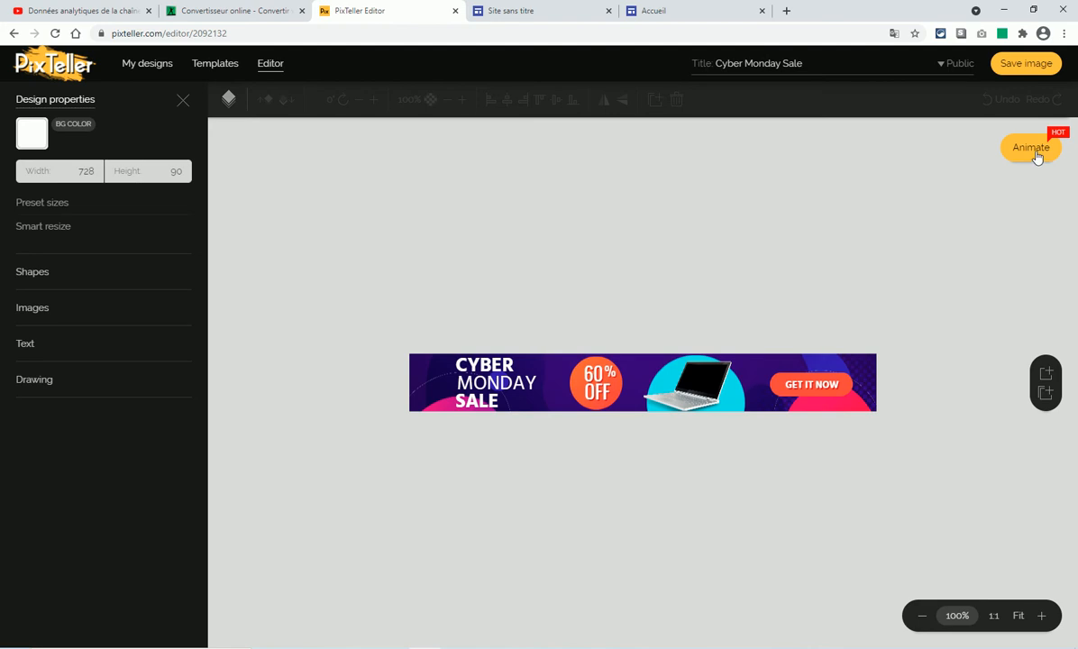
pyautogui.click(1035, 149)
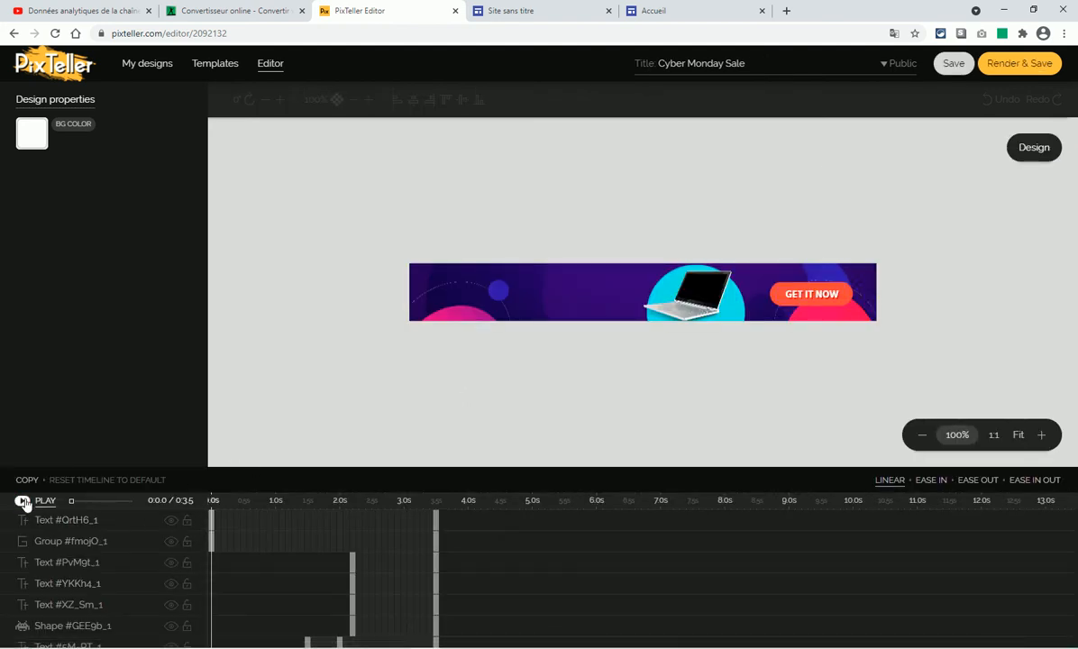
# Inspect the timeline keyframes of the SALE and discount texts and play the banner's animation
pyautogui.click(307, 643)
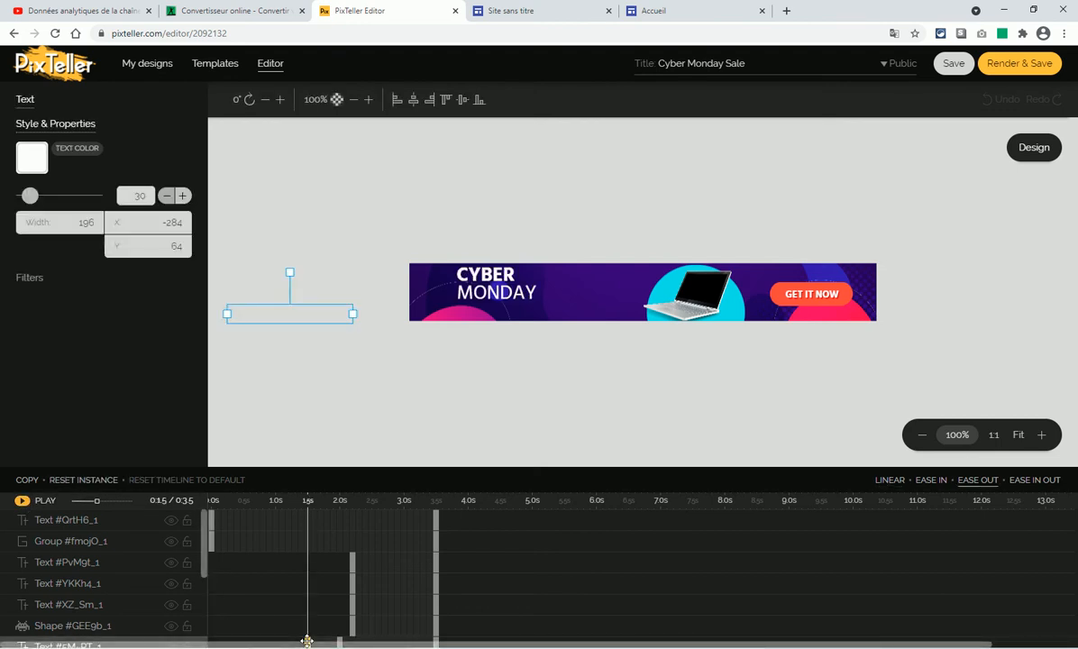
pyautogui.click(339, 641)
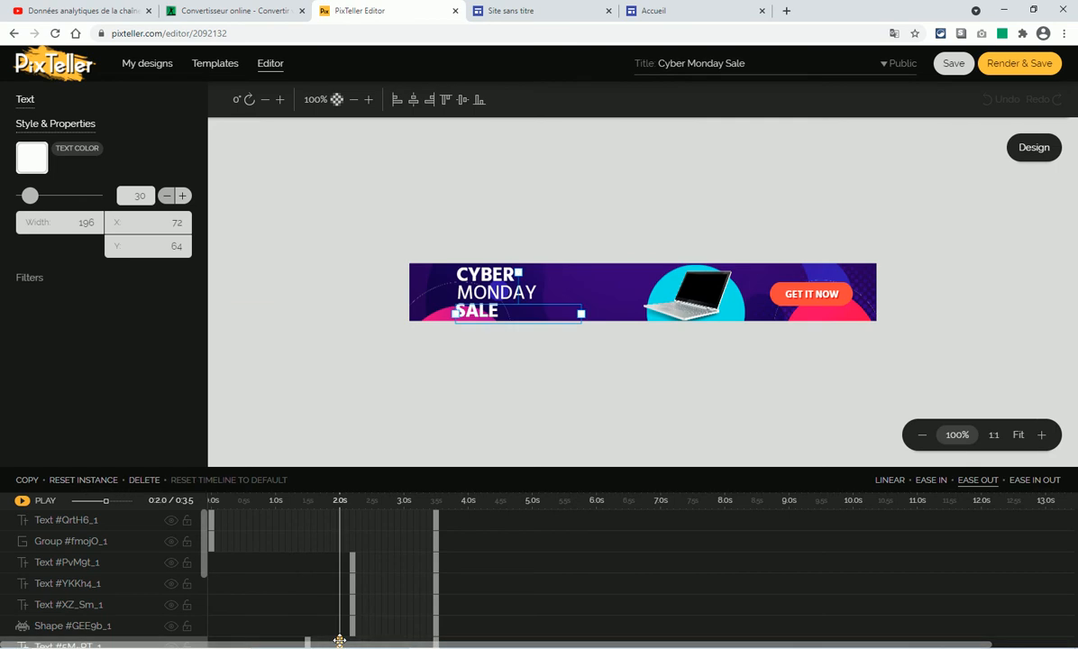
pyautogui.click(354, 564)
pyautogui.click(353, 586)
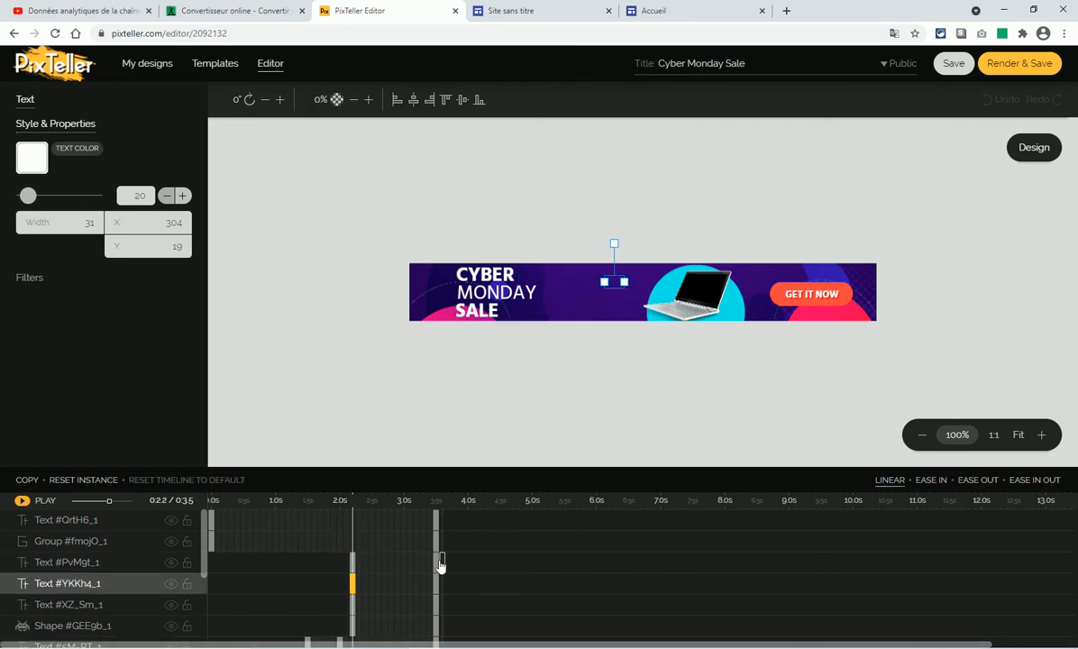
pyautogui.click(23, 502)
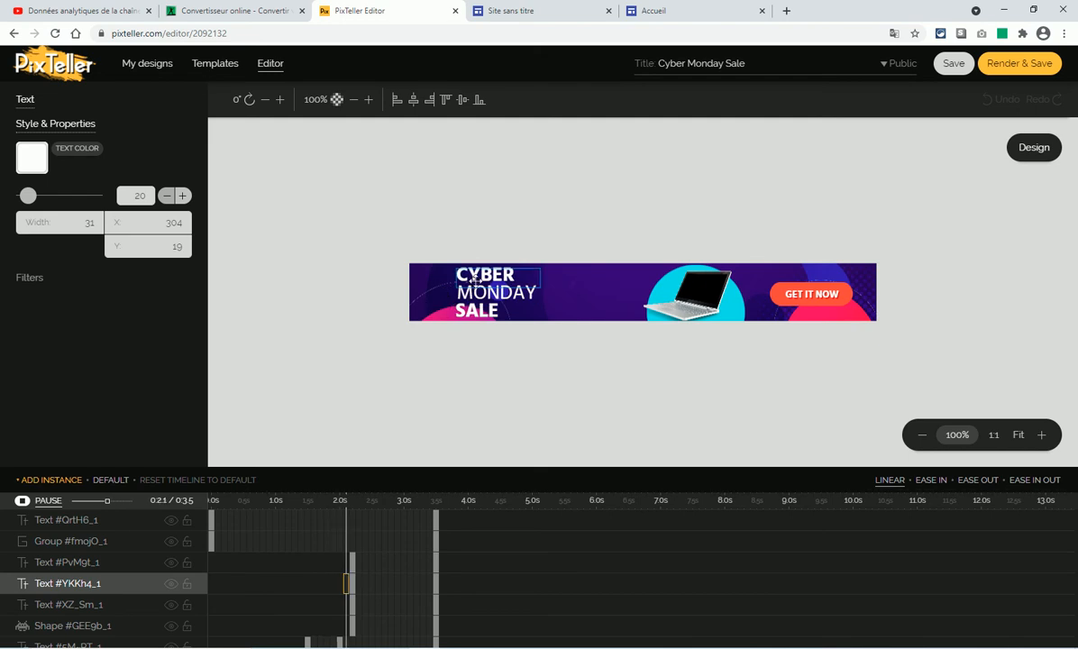
# Return to the banner's static design and replace the MONDAY text with INTERNET on a single line
pyautogui.click(1036, 153)
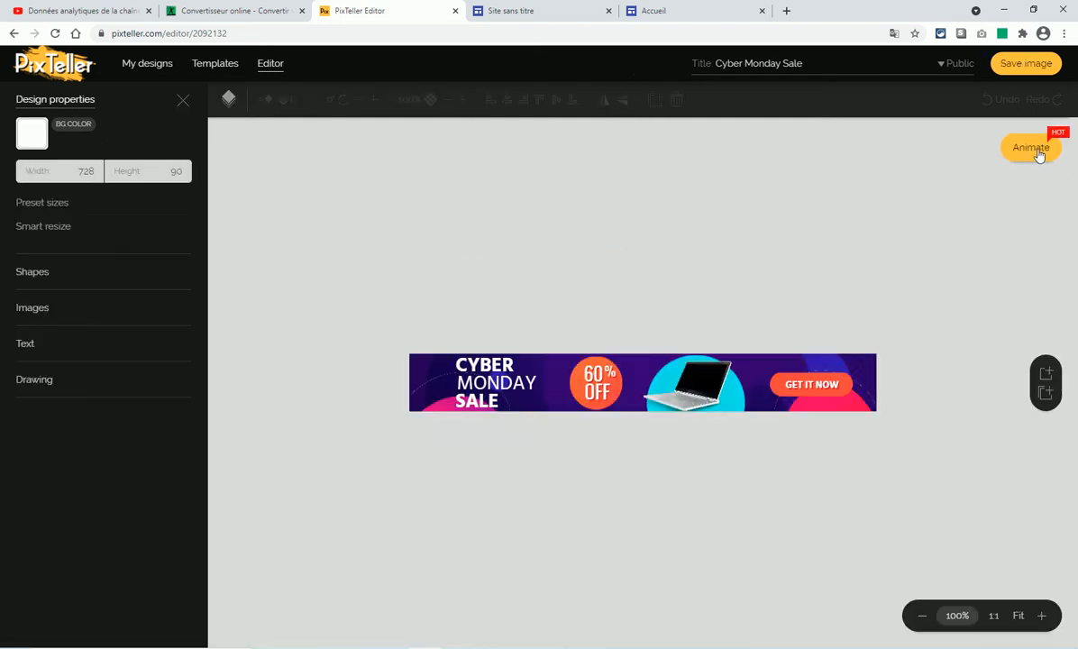
pyautogui.doubleClick(488, 385)
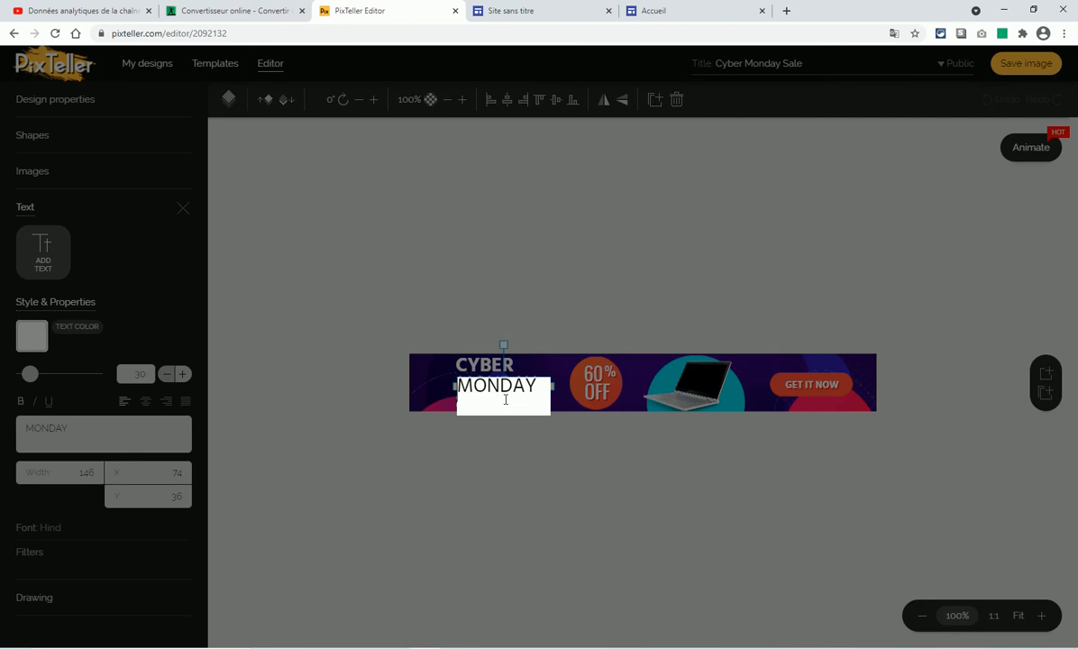
pyautogui.write('INTERNET')
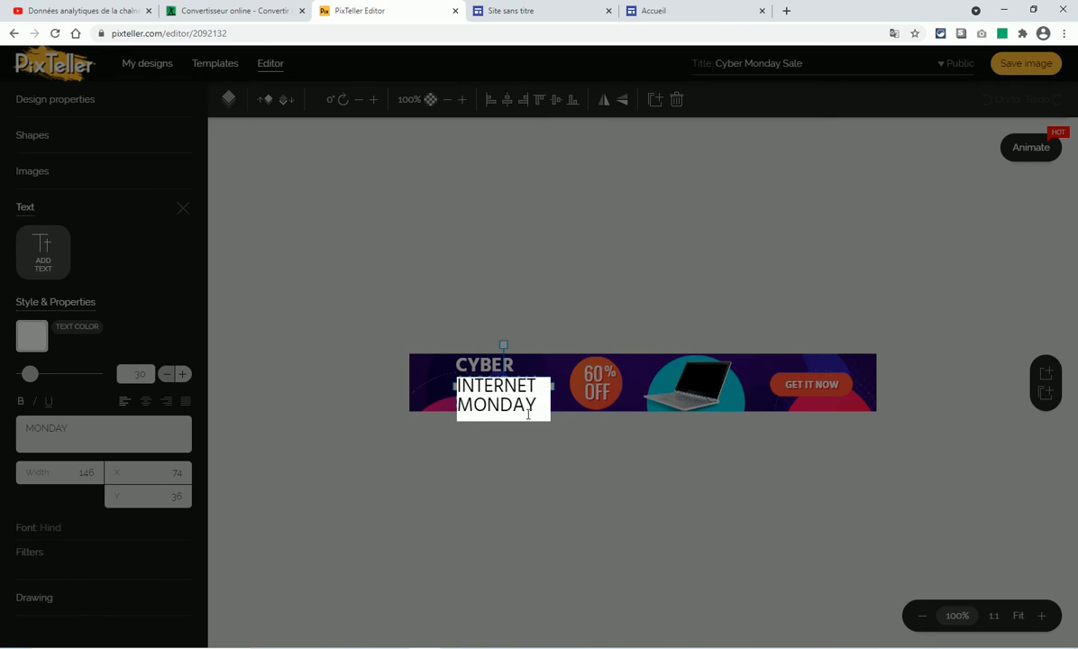
pyautogui.moveTo(512, 409); pyautogui.dragTo(456, 424)
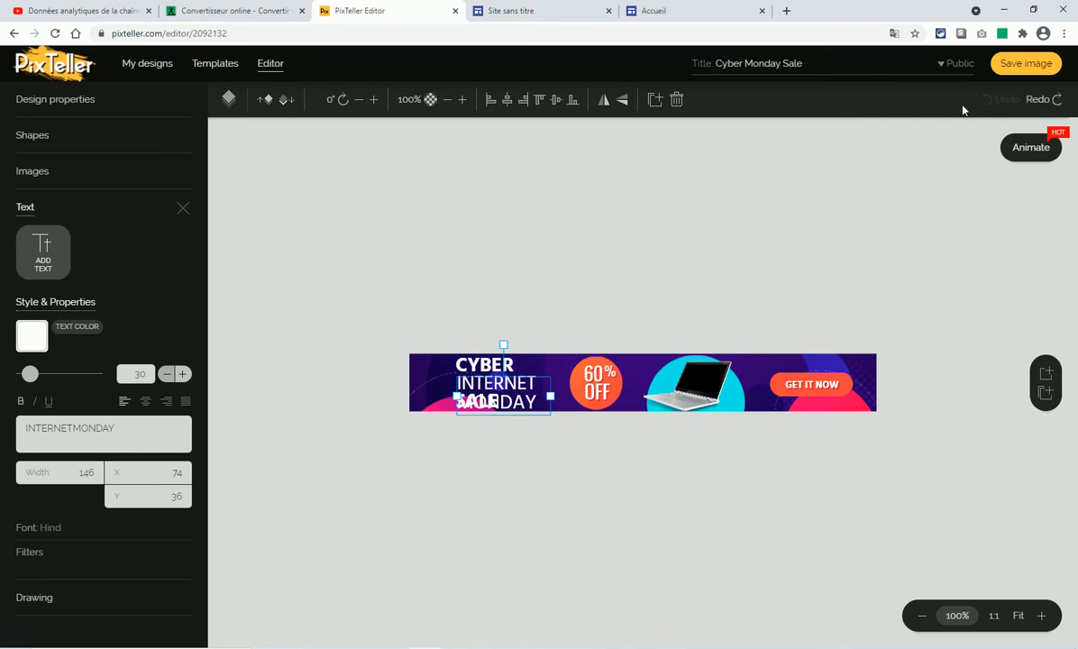
pyautogui.click(614, 464)
pyautogui.click(532, 408)
pyautogui.doubleClick(534, 387)
pyautogui.doubleClick(523, 405)
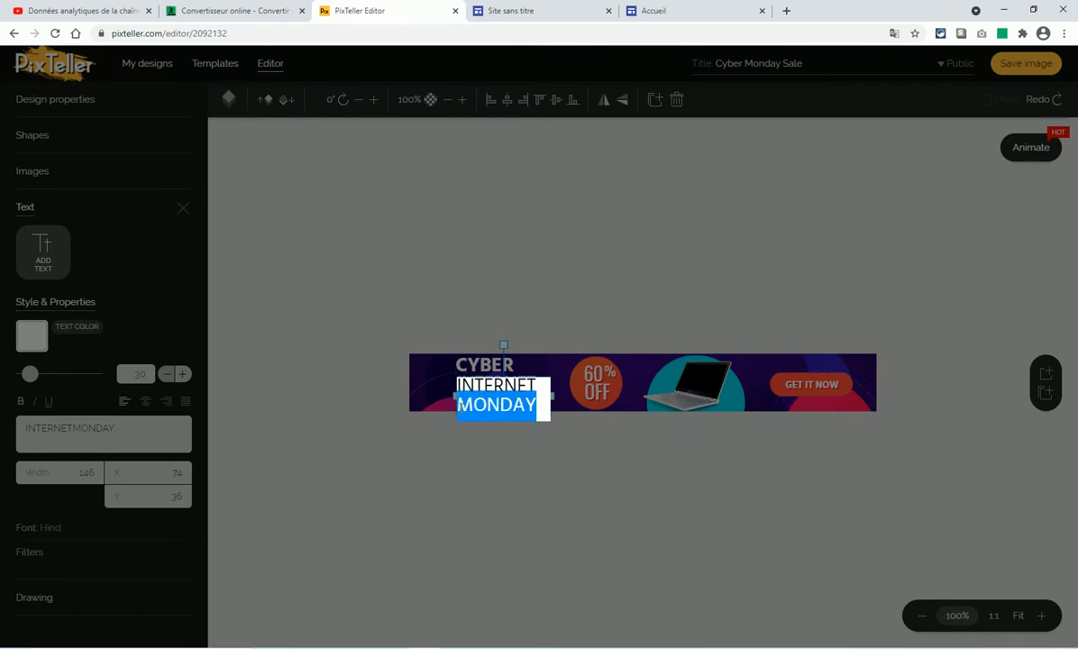
pyautogui.press('BackSpace')
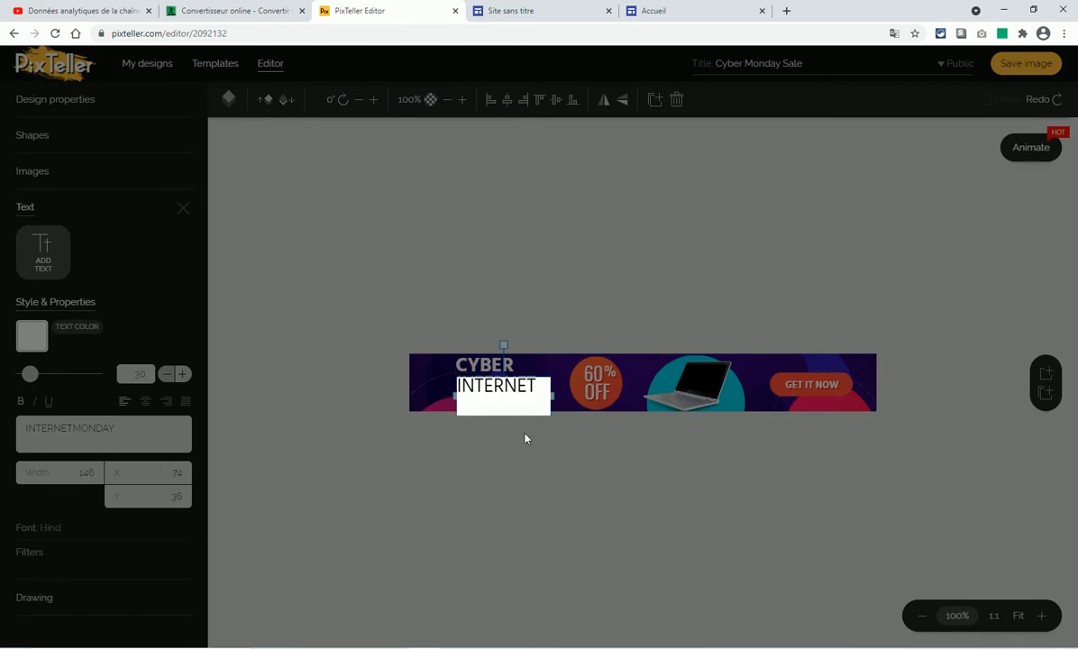
pyautogui.press('Return')
pyautogui.press('BackSpace')
pyautogui.click(532, 440)
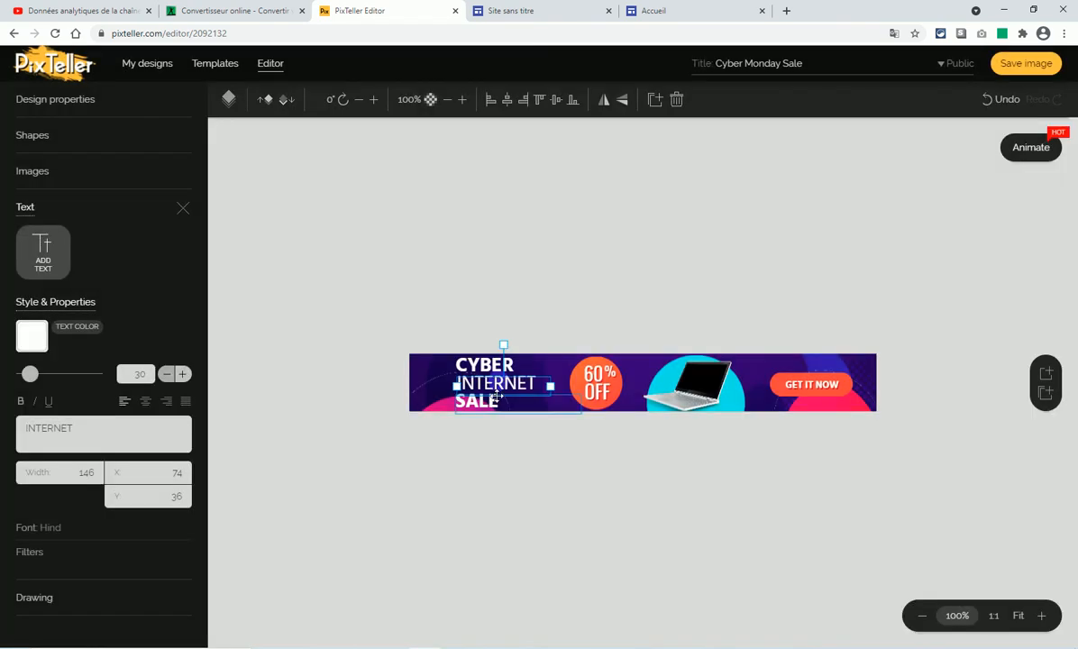
# Replace the CYBER text on the banner's first line with SITE
pyautogui.doubleClick(482, 366)
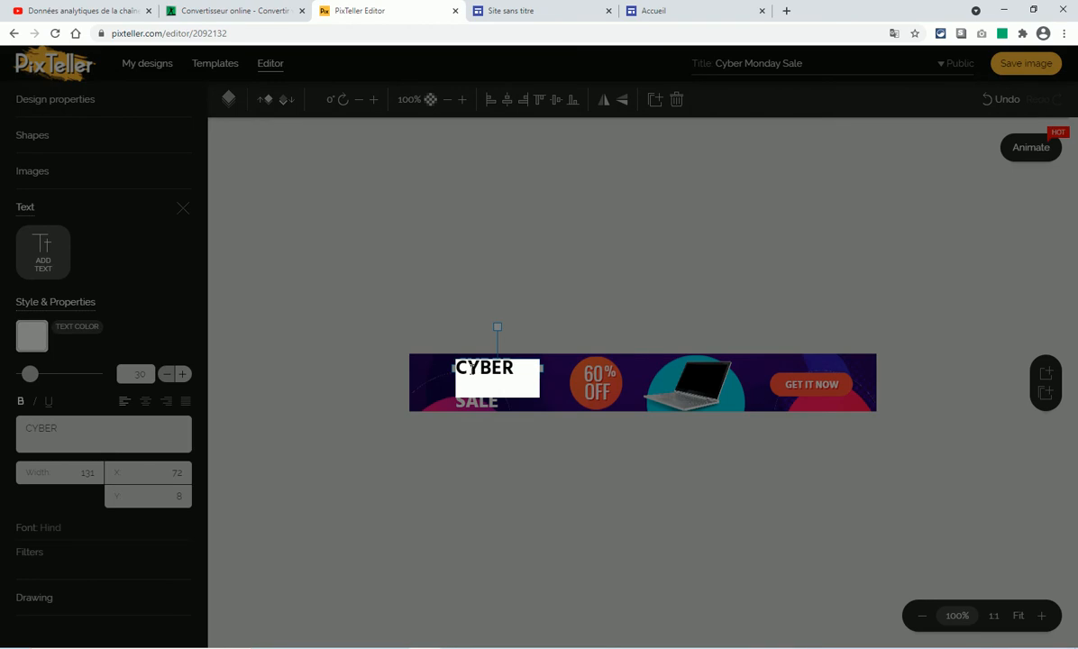
pyautogui.moveTo(529, 366); pyautogui.dragTo(480, 368)
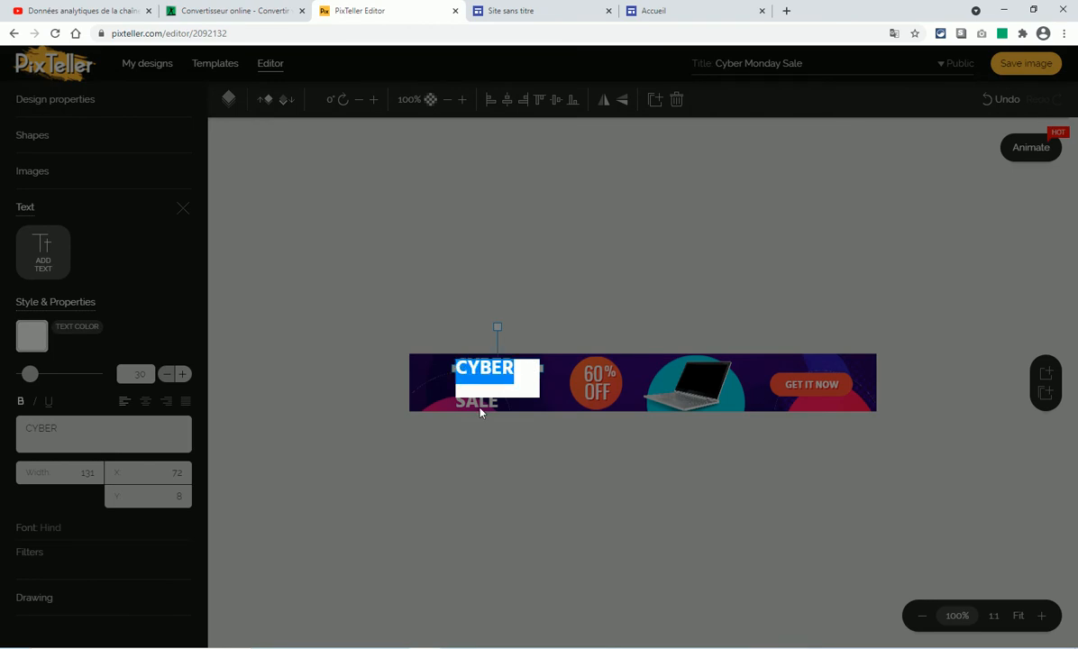
pyautogui.write('SITE')
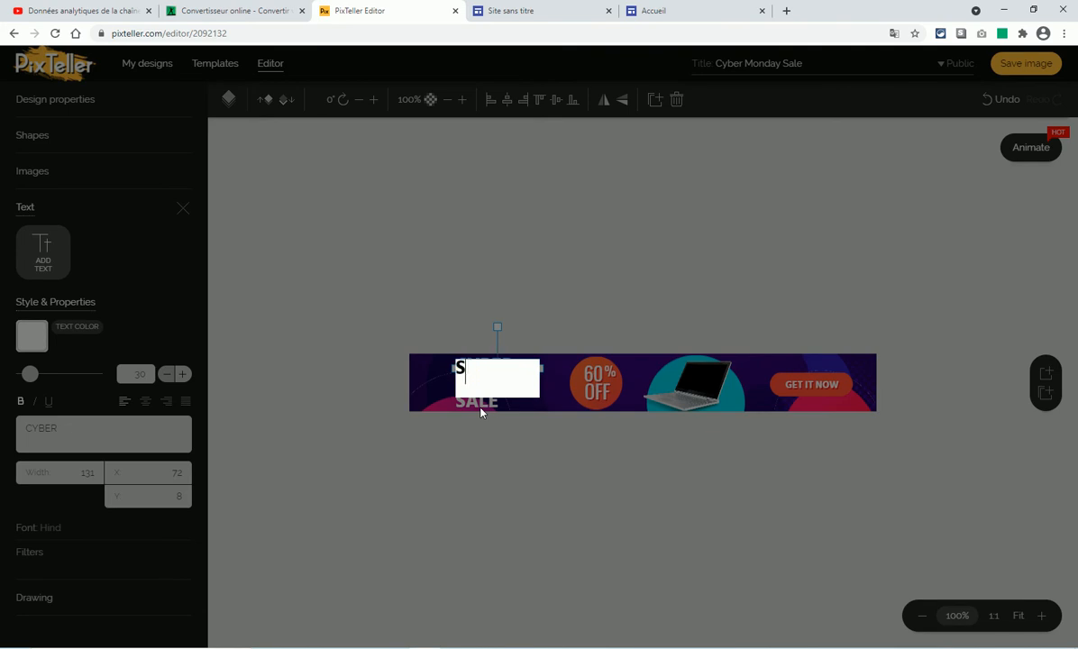
pyautogui.click(625, 507)
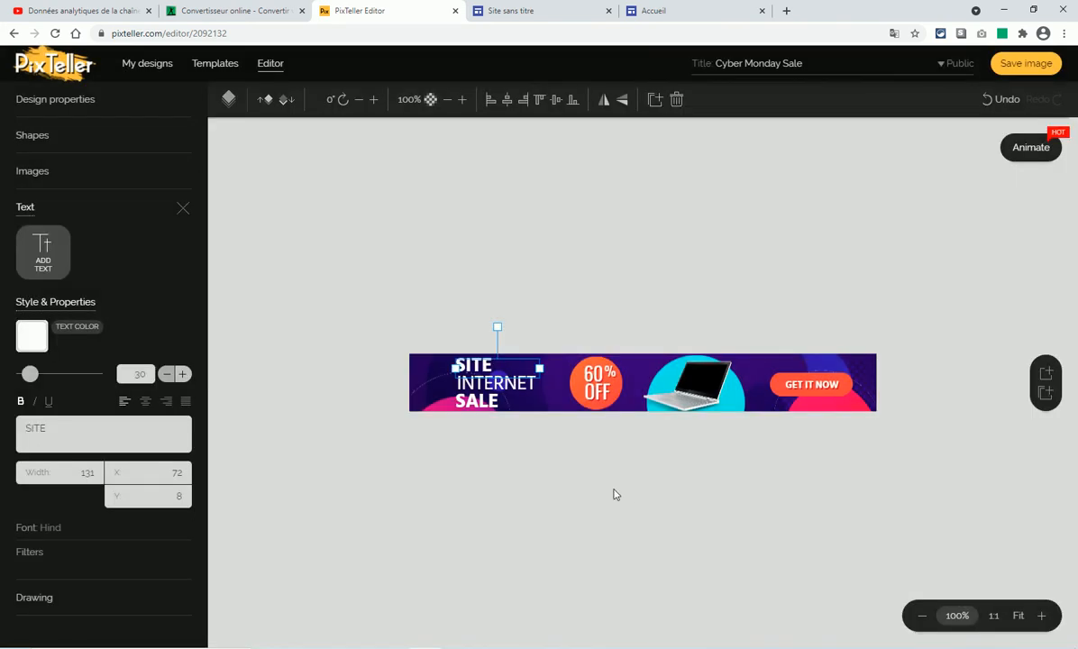
# Replace the SALE text on the banner's third line with PROMOTION and deselect it
pyautogui.click(476, 405)
pyautogui.doubleClick(476, 405)
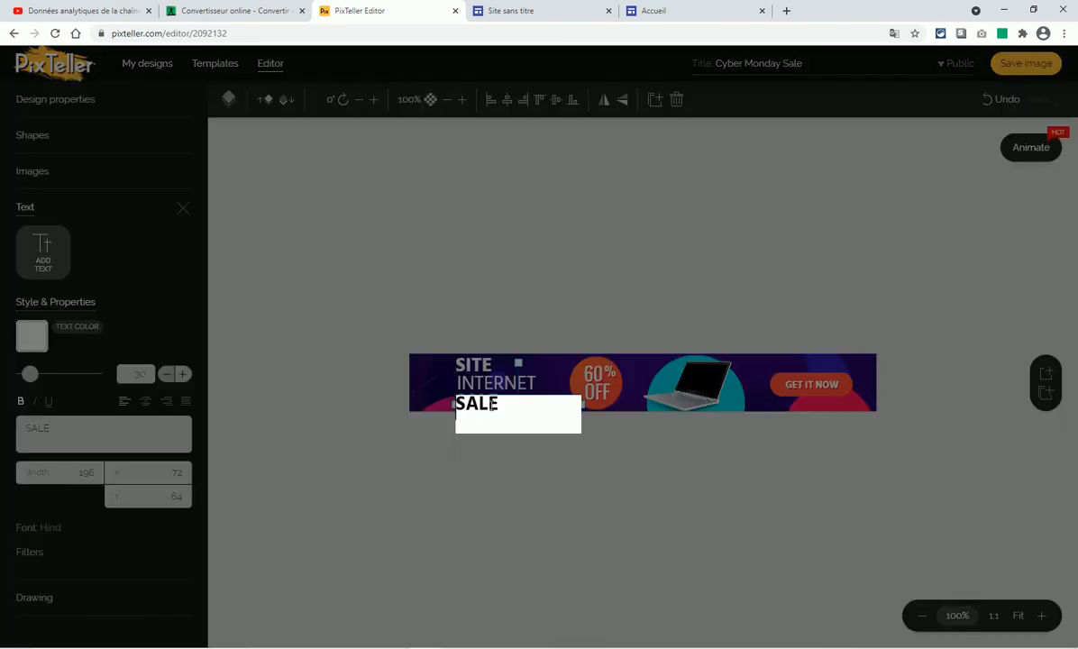
pyautogui.moveTo(500, 405); pyautogui.dragTo(466, 404)
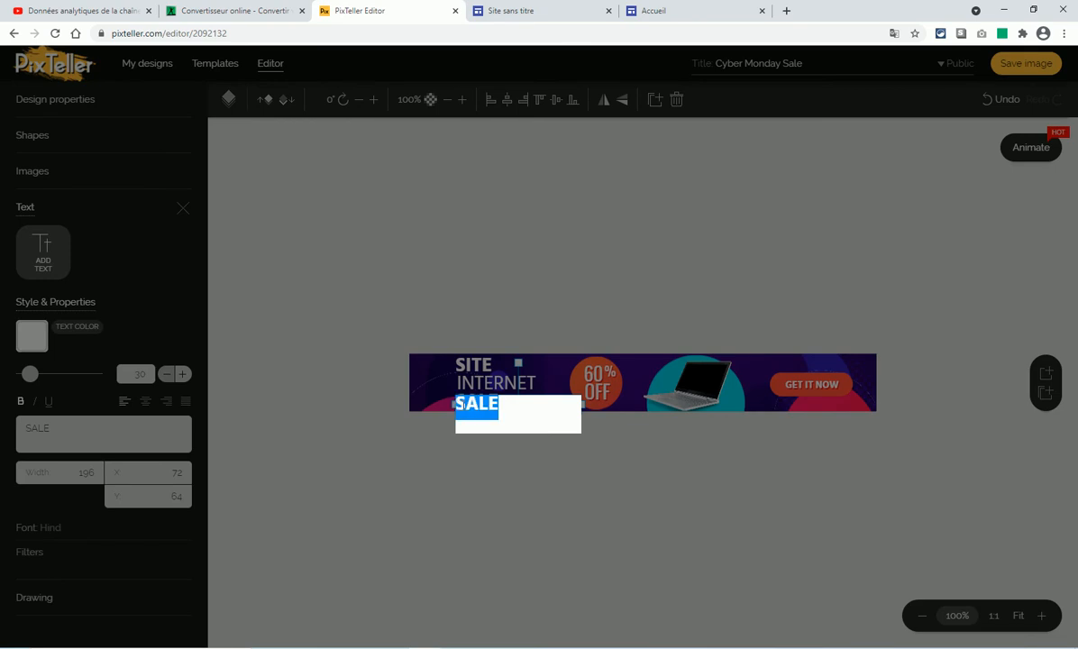
pyautogui.write('PROMOTION')
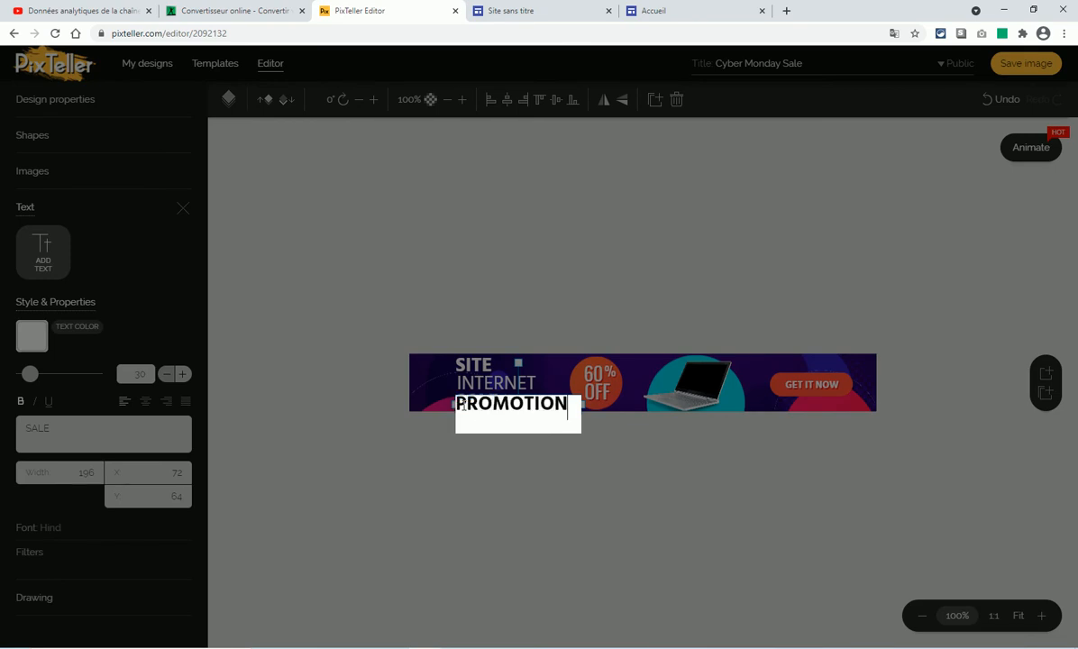
pyautogui.click(643, 469)
pyautogui.click(577, 465)
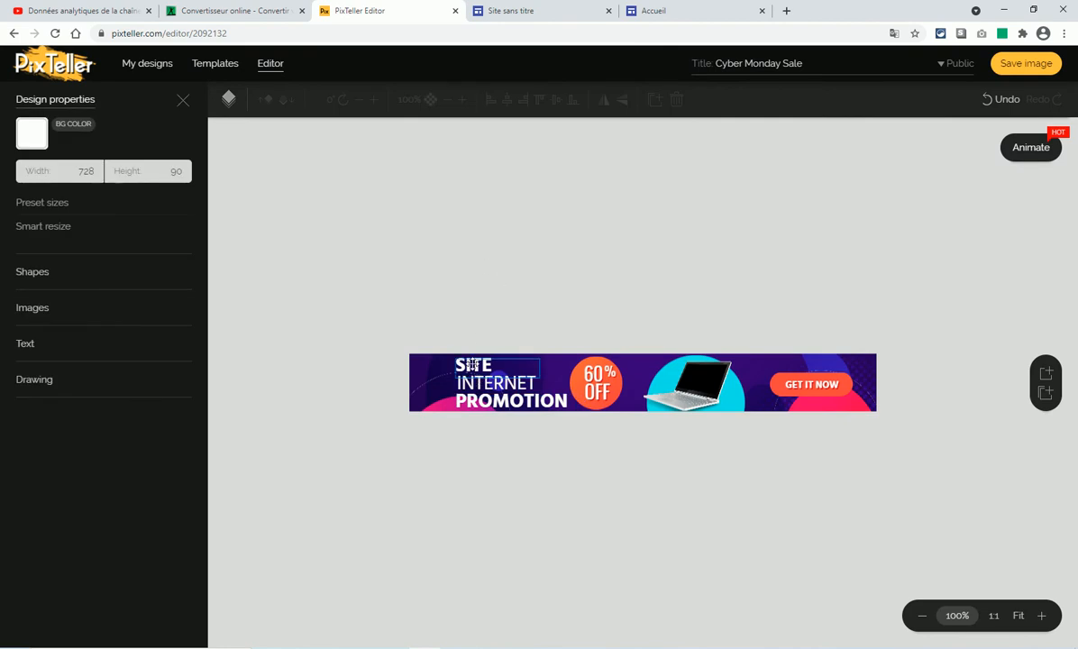
# Adjust the INTERNET text horizontally so its left edge lines up with the SITE and PROMOTION lines
pyautogui.click(475, 365)
pyautogui.click(472, 385)
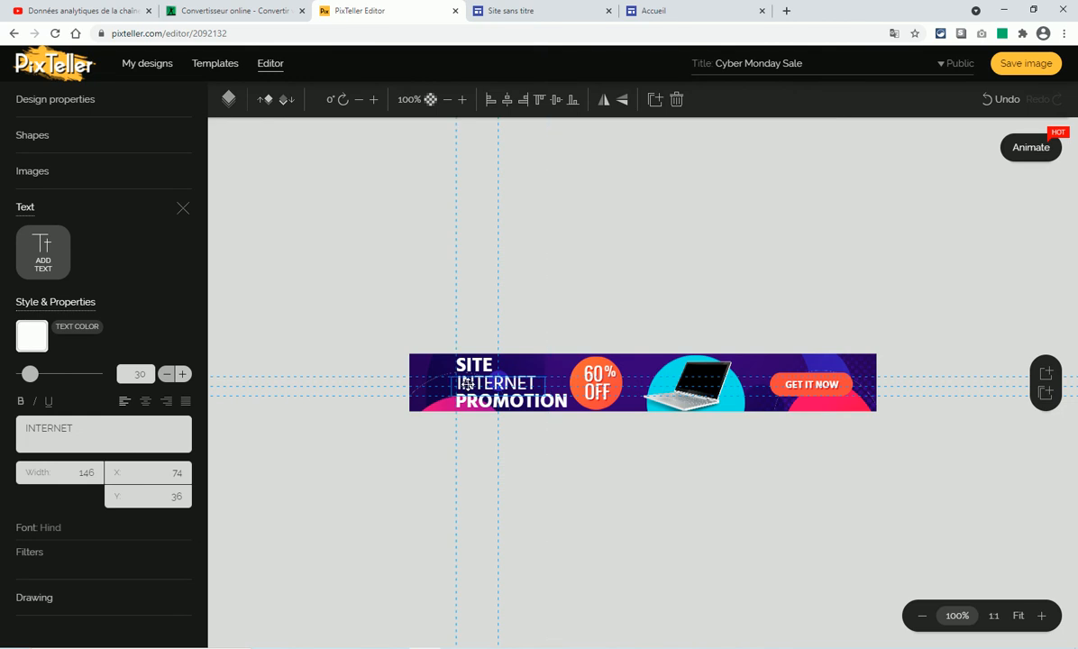
pyautogui.moveTo(467, 384); pyautogui.dragTo(460, 384)
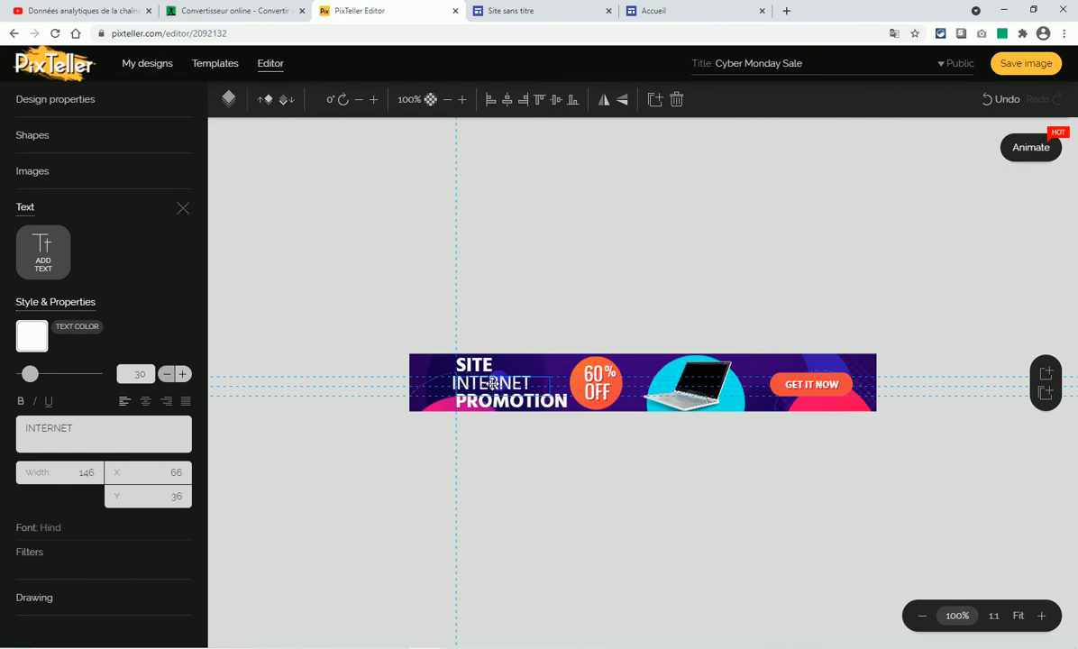
pyautogui.click(518, 487)
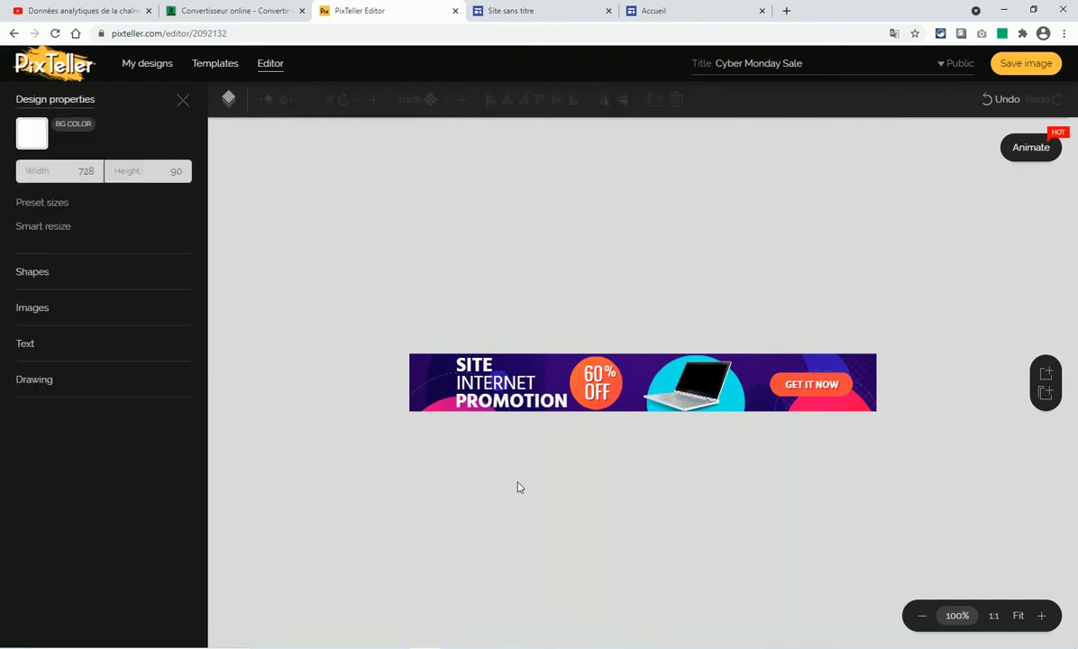
# View the solid text colour choices for the SITE text and close them without picking a colour
pyautogui.click(478, 365)
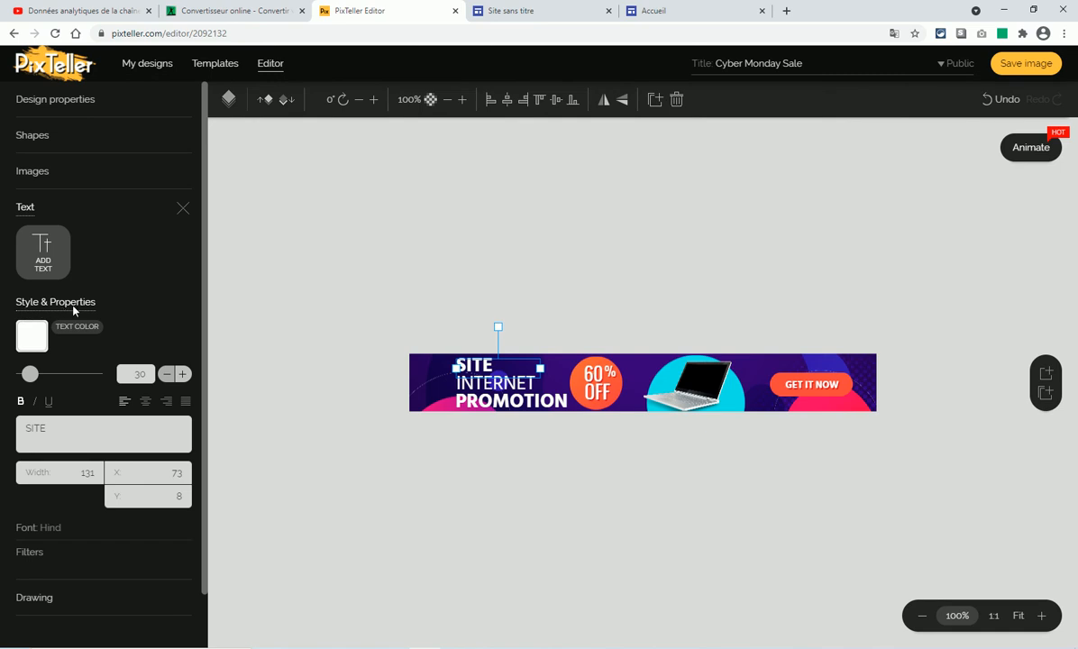
pyautogui.click(32, 342)
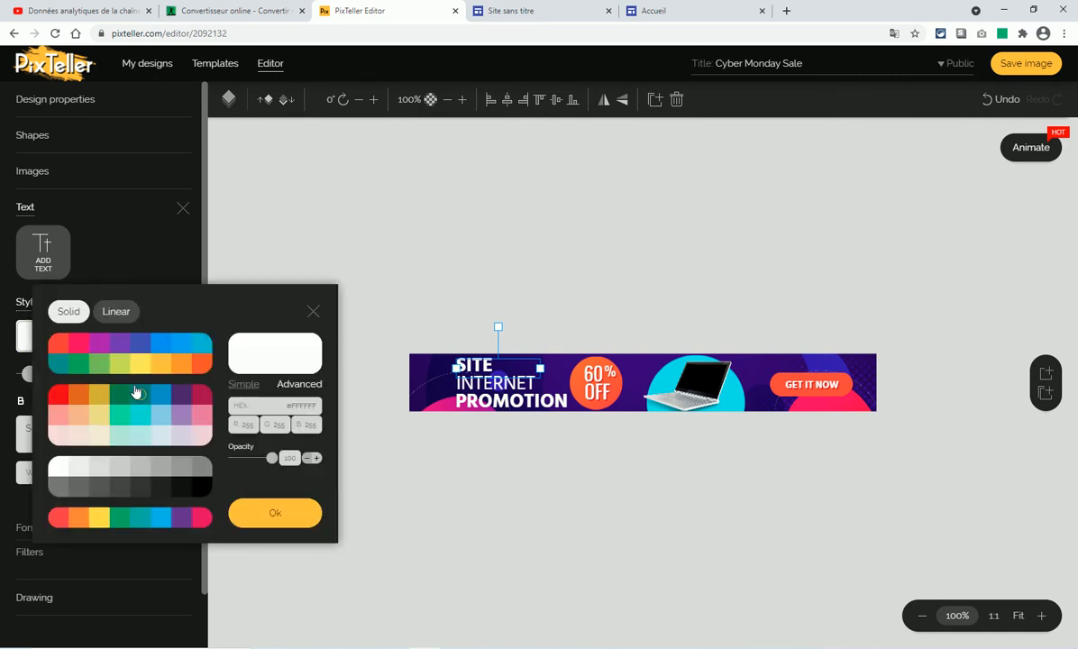
pyautogui.click(313, 312)
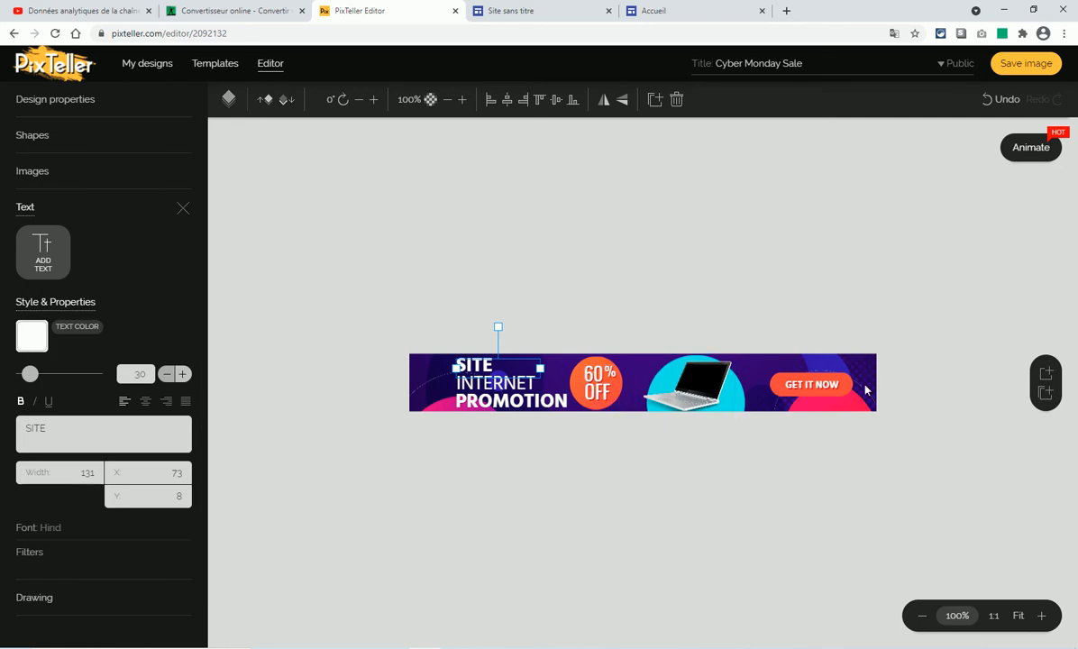
# Select the GET IT NOW button text, then search Google for "traduction" in a new tab and translate "get it now" from English to French
pyautogui.click(818, 382)
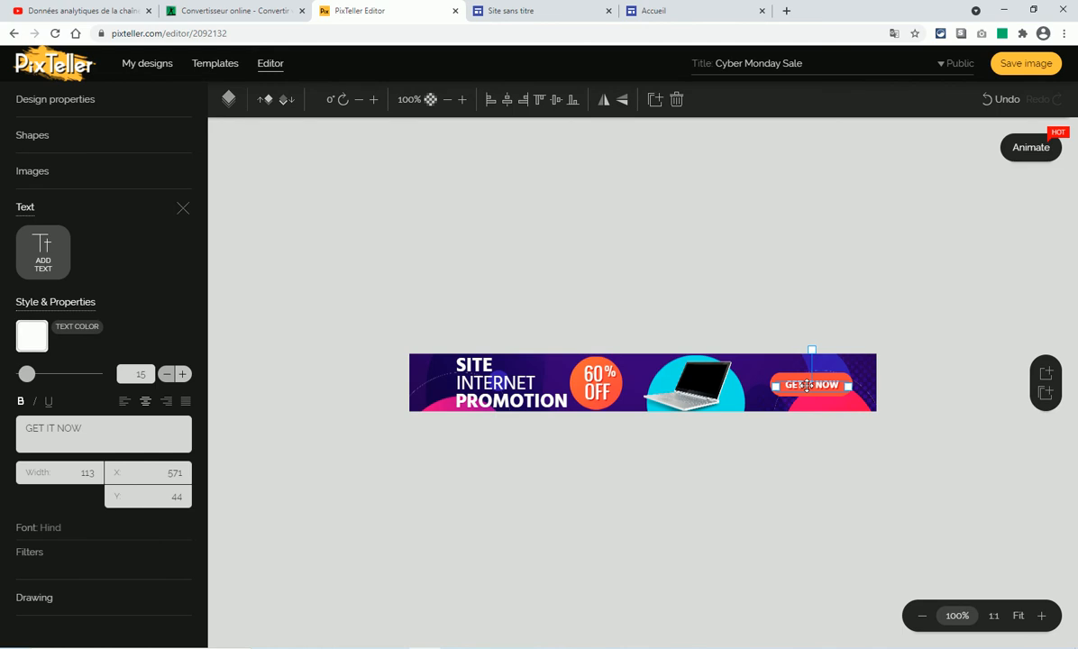
pyautogui.moveTo(89, 428); pyautogui.dragTo(23, 428)
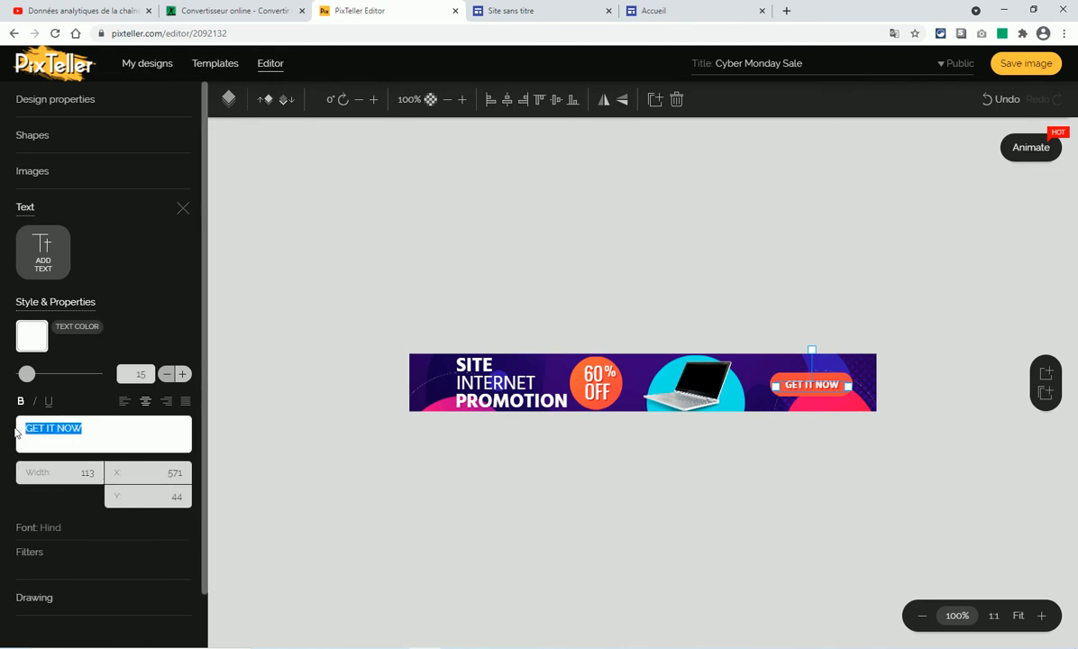
pyautogui.click(785, 11)
pyautogui.click(485, 266)
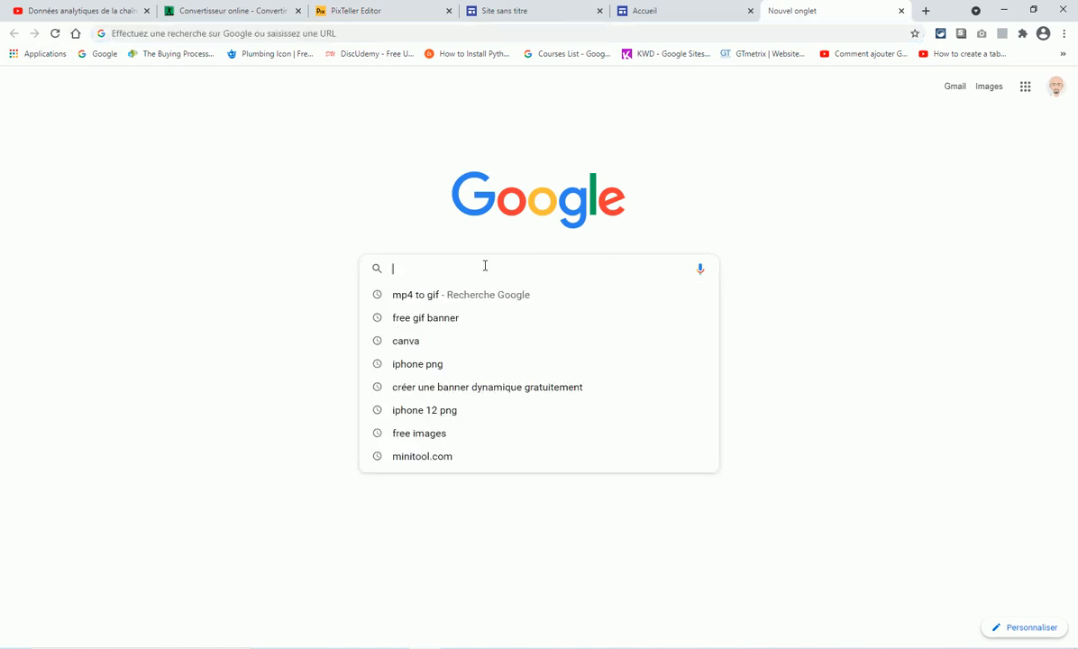
pyautogui.write('traduction')
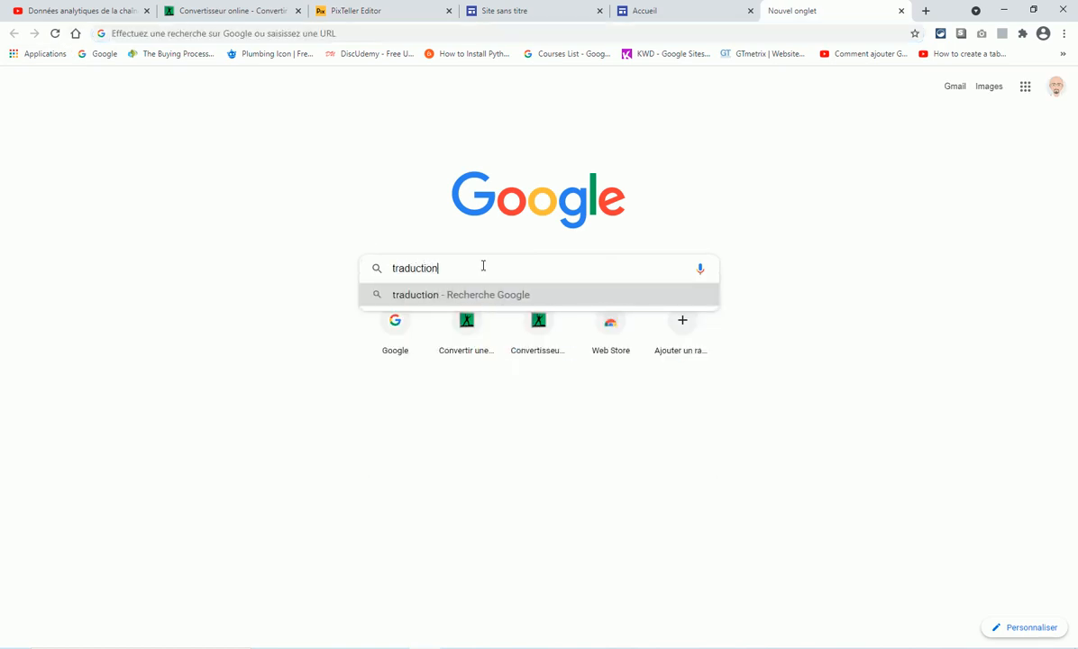
pyautogui.press('Return')
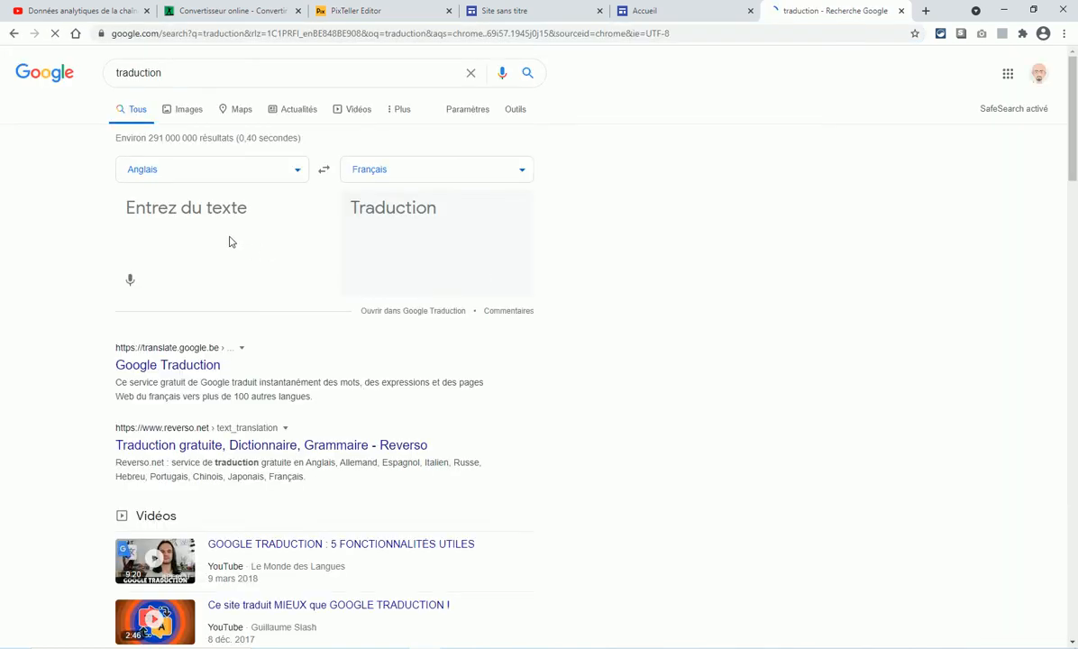
pyautogui.write('get')
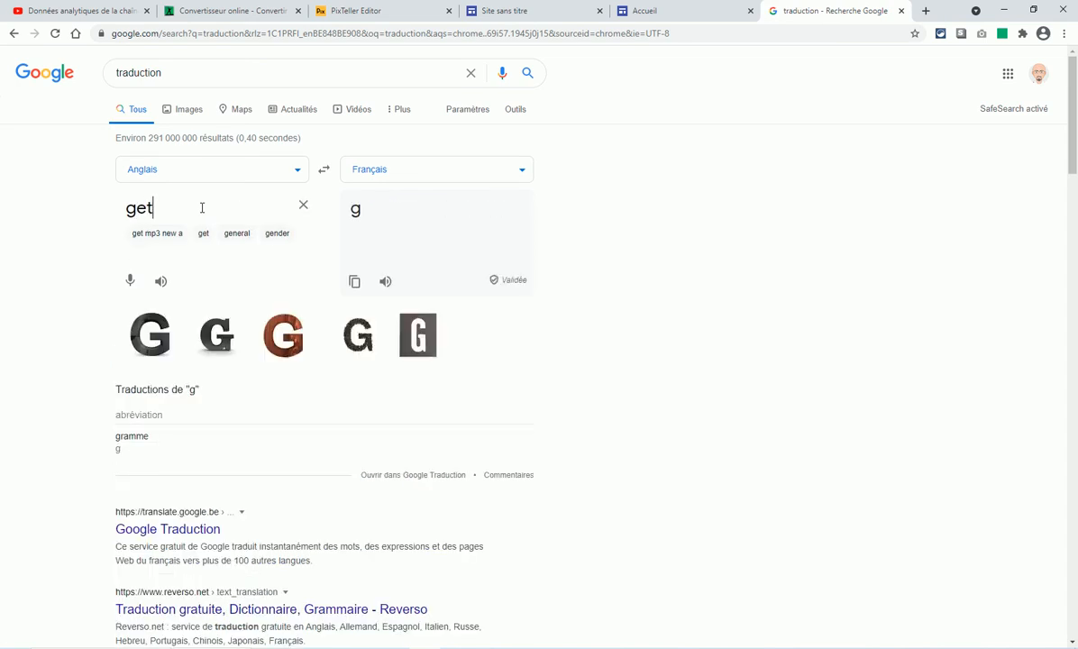
pyautogui.write(' it now')
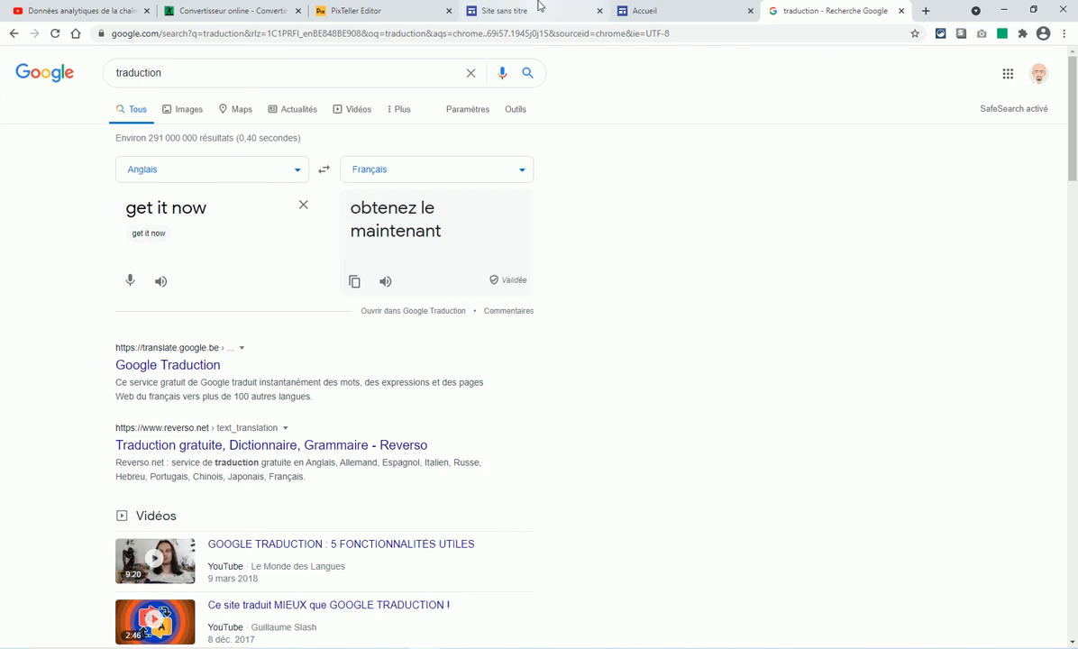
# Switch back to PixTeller and replace the GET IT NOW button text with OBTENEZ LE, checking the wording against the French translation
pyautogui.click(360, 10)
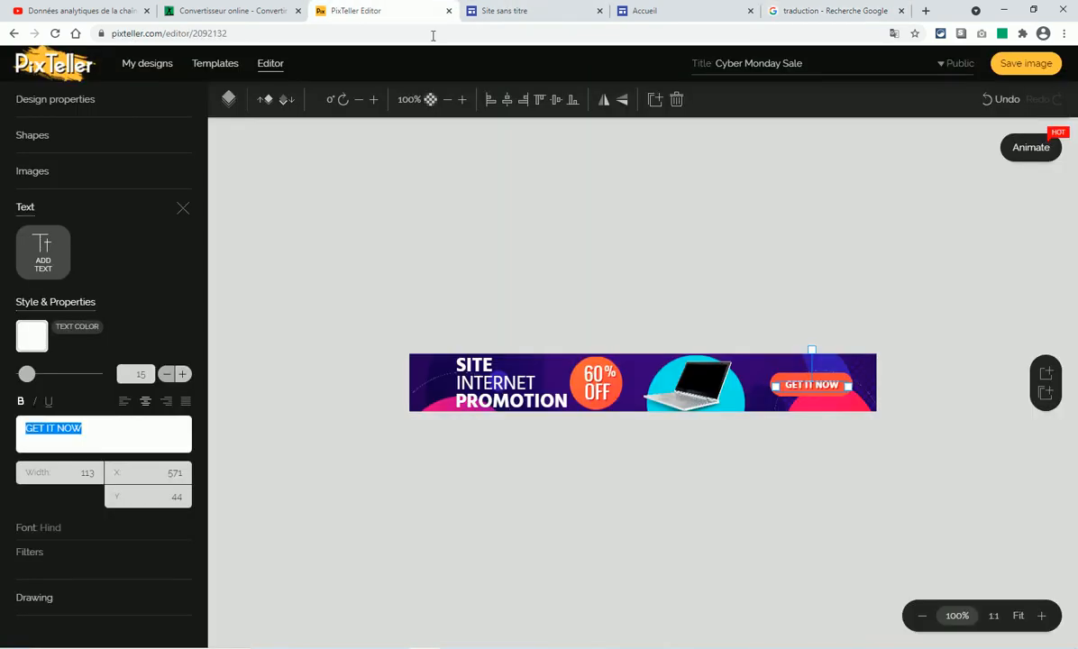
pyautogui.doubleClick(791, 386)
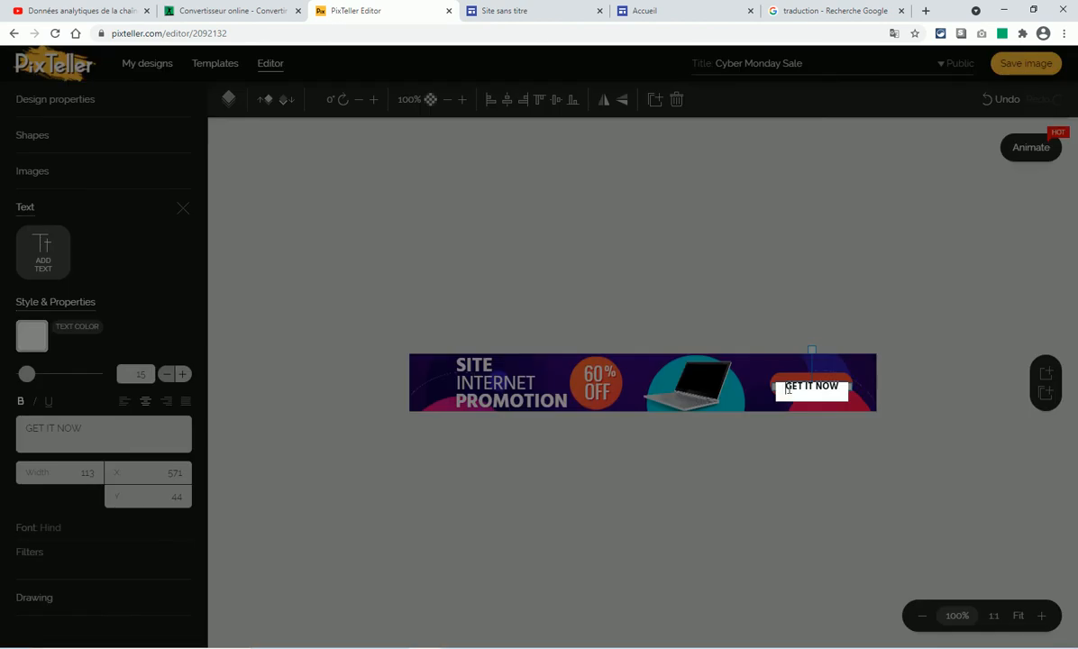
pyautogui.moveTo(786, 388); pyautogui.dragTo(845, 388)
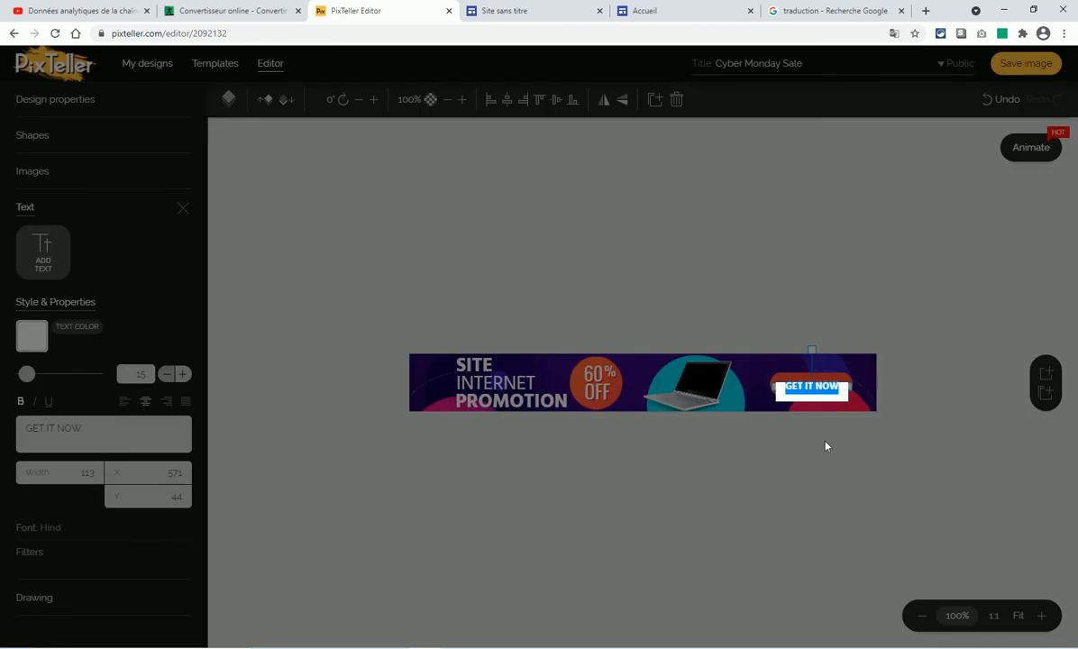
pyautogui.write('O')
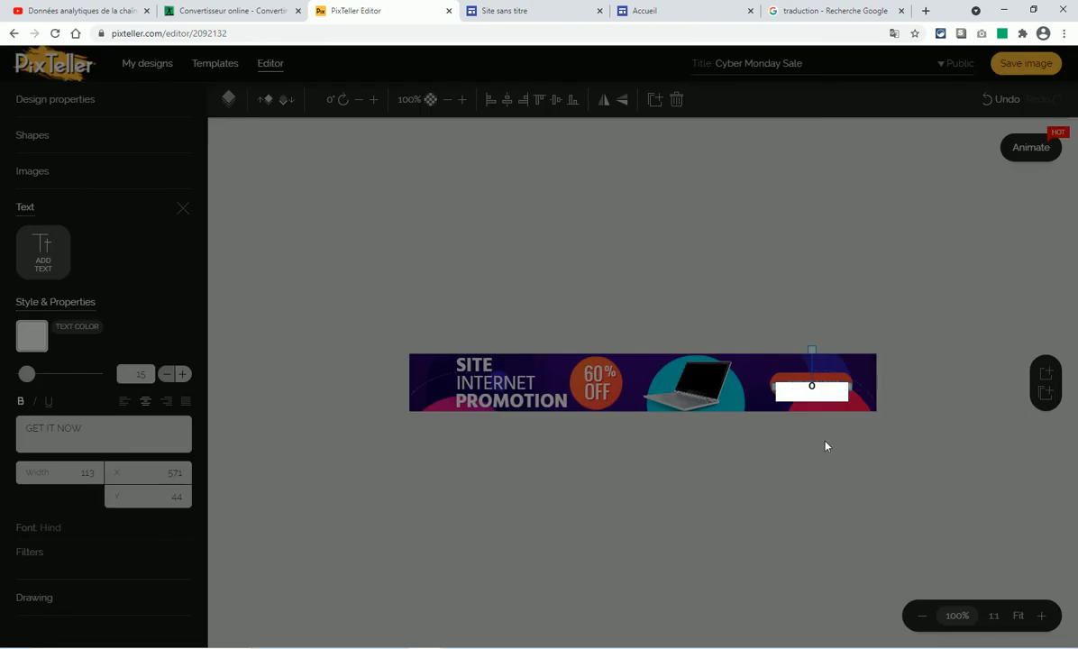
pyautogui.write('BTENEZ Le')
pyautogui.press('BackSpace')
pyautogui.write('E')
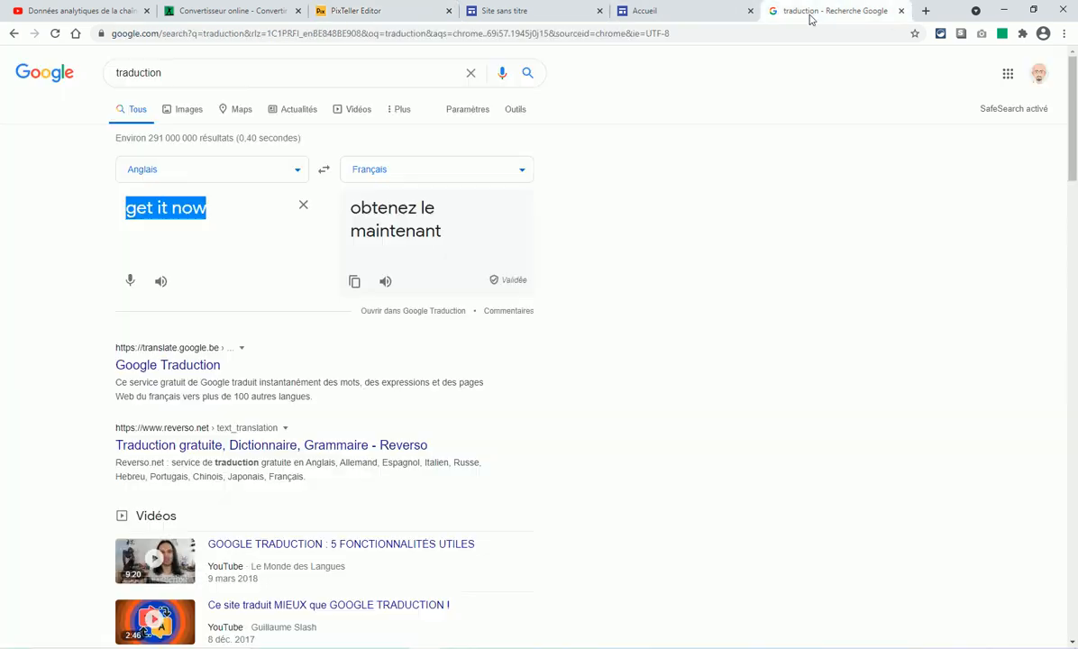
pyautogui.click(768, 14)
pyautogui.click(373, 12)
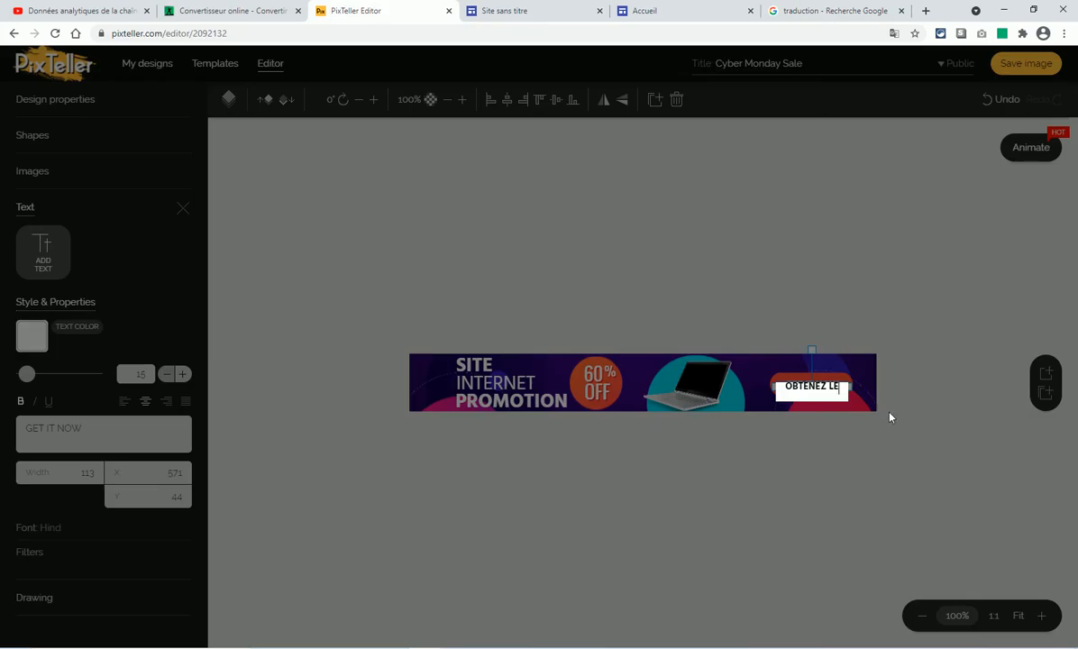
pyautogui.click(803, 460)
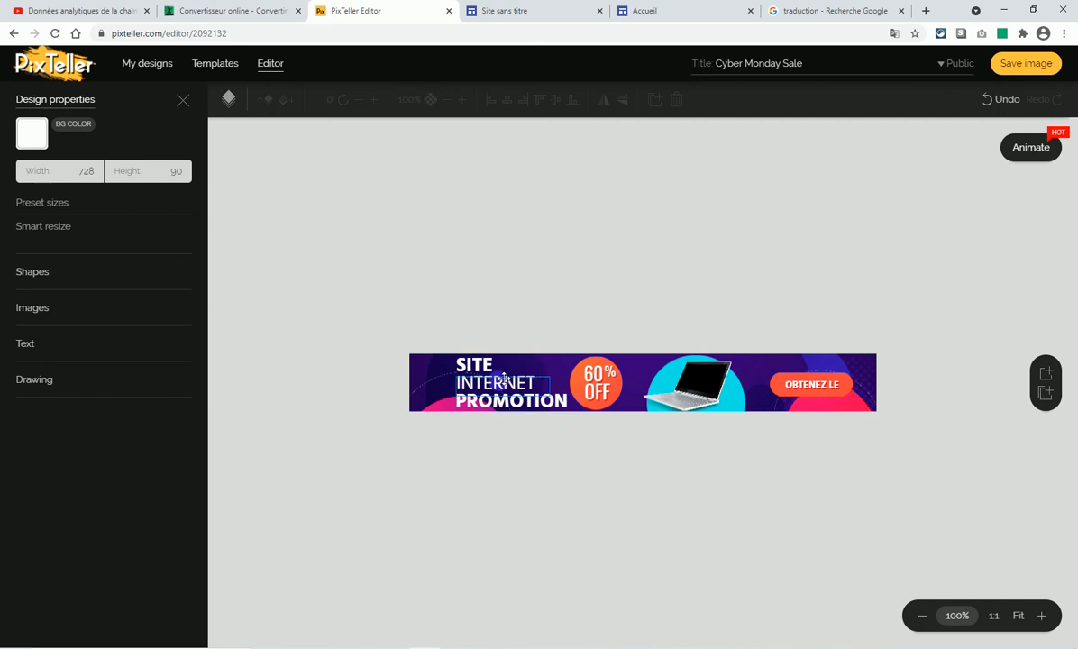
# View the image upload option with the laptop picture selected, then close the file chooser without picking a file and deselect the picture
pyautogui.click(690, 403)
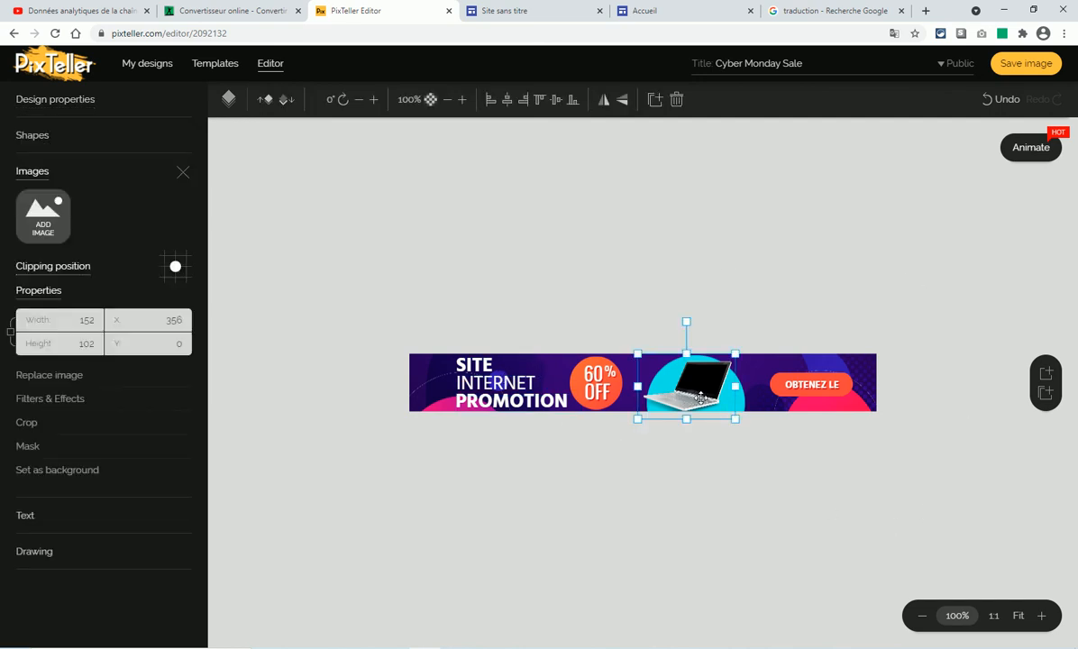
pyautogui.click(42, 214)
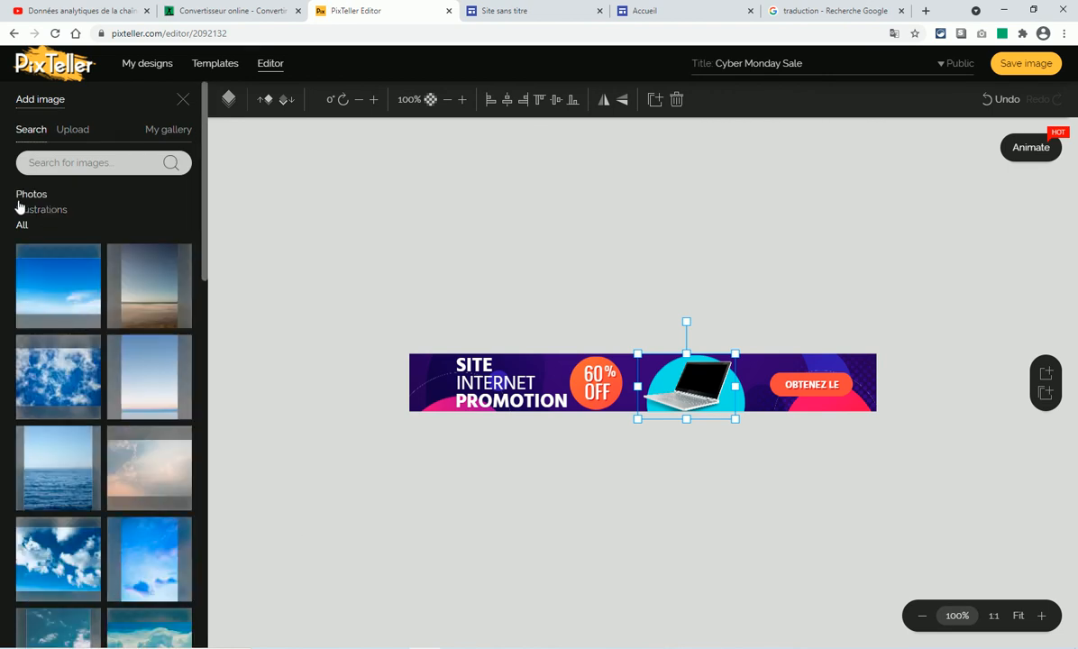
pyautogui.click(68, 130)
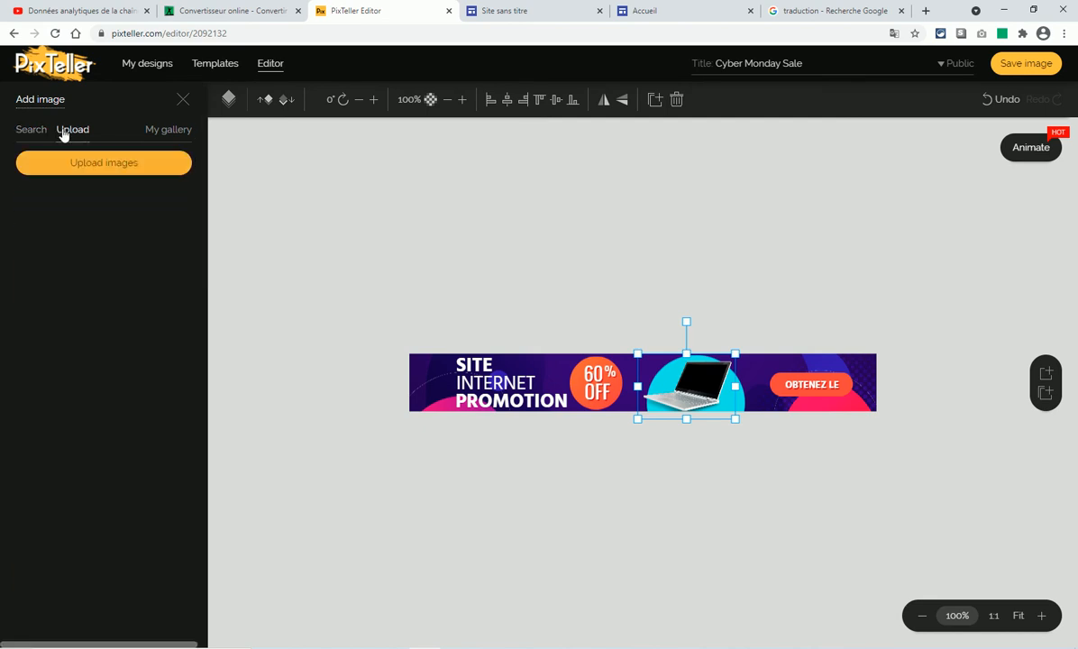
pyautogui.click(104, 164)
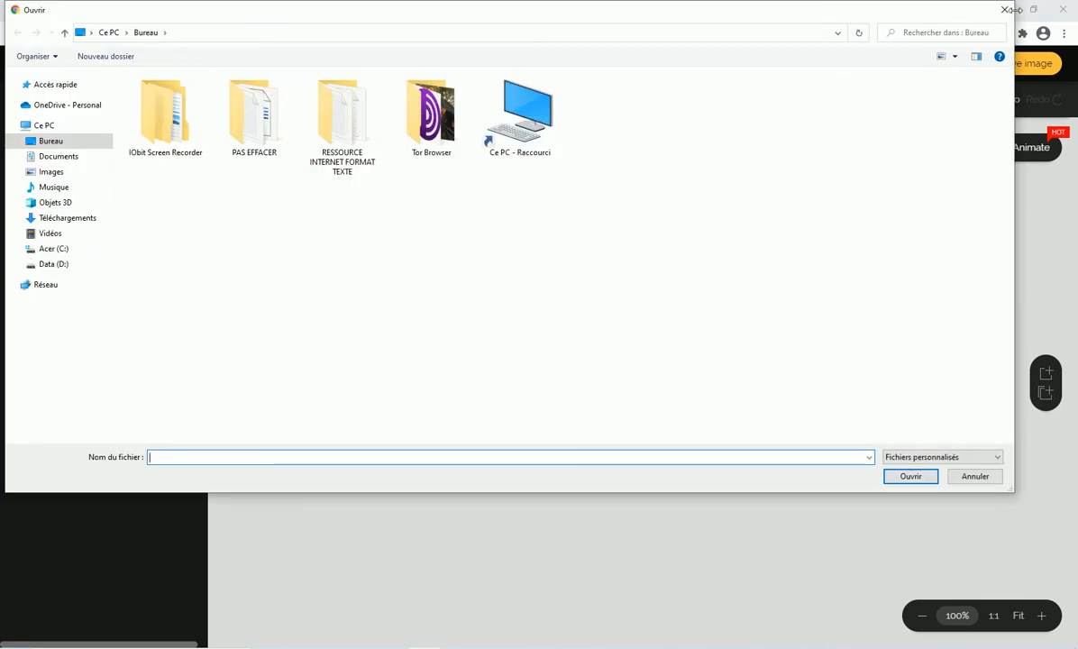
pyautogui.click(1005, 10)
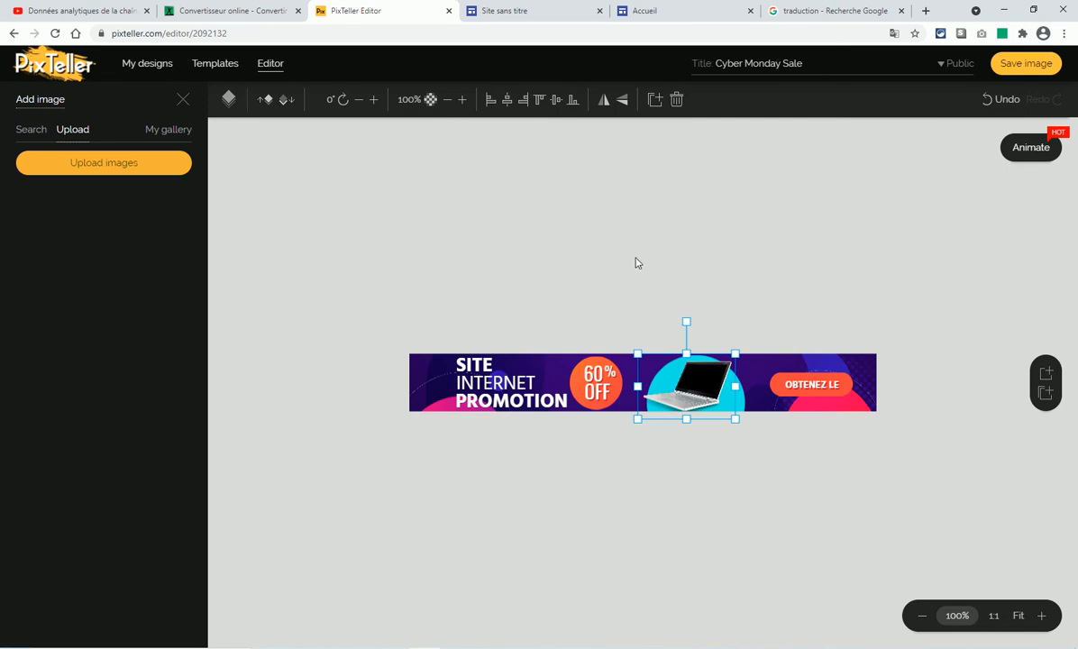
pyautogui.click(609, 219)
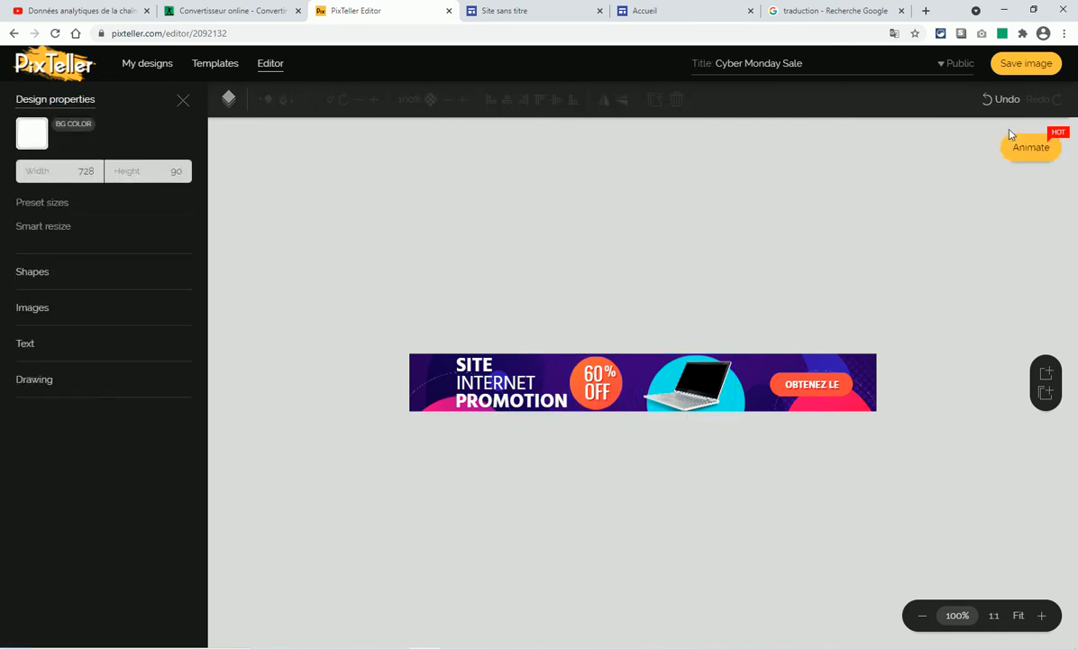
# Open the banner's animation timeline, inspect the keyframes at 0.0 s and 2.2 s, and play the animation preview
pyautogui.click(1032, 148)
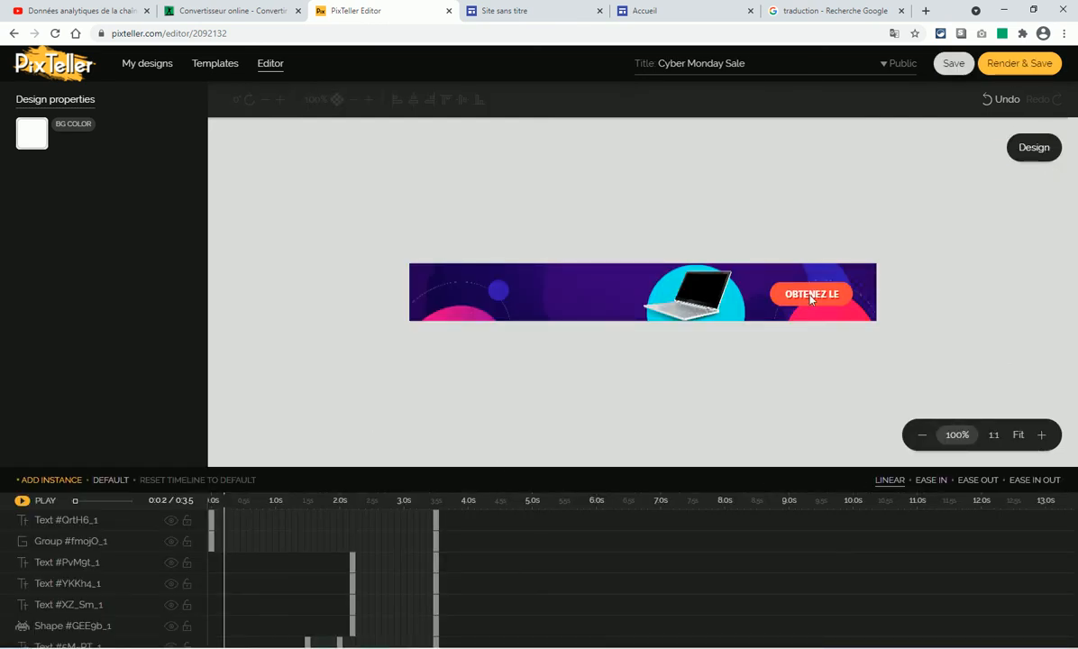
pyautogui.click(212, 521)
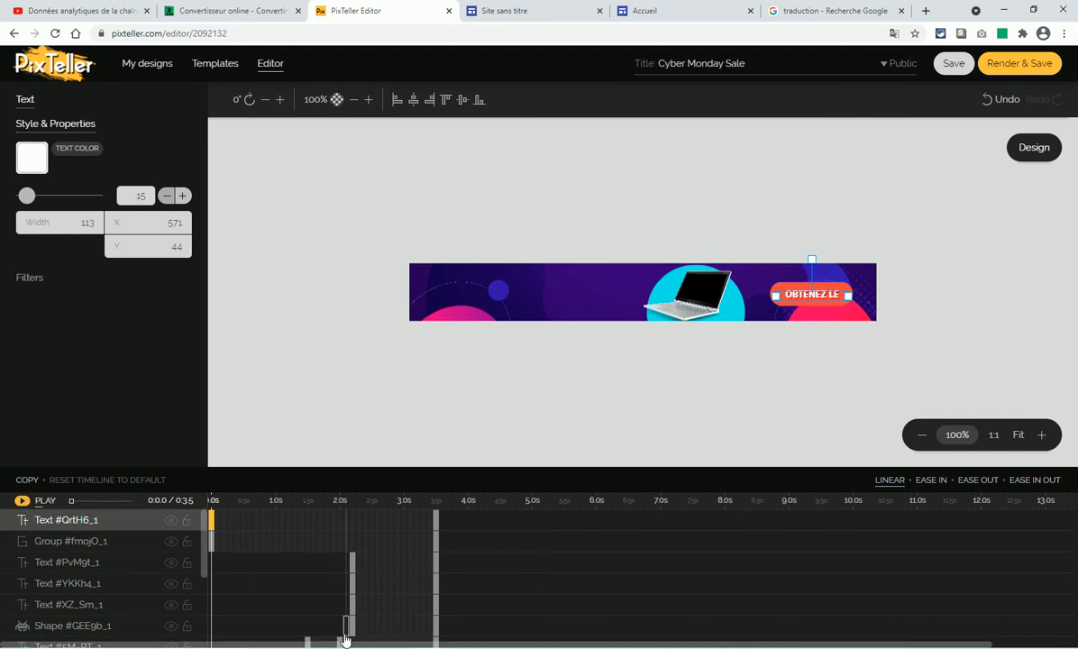
pyautogui.click(352, 564)
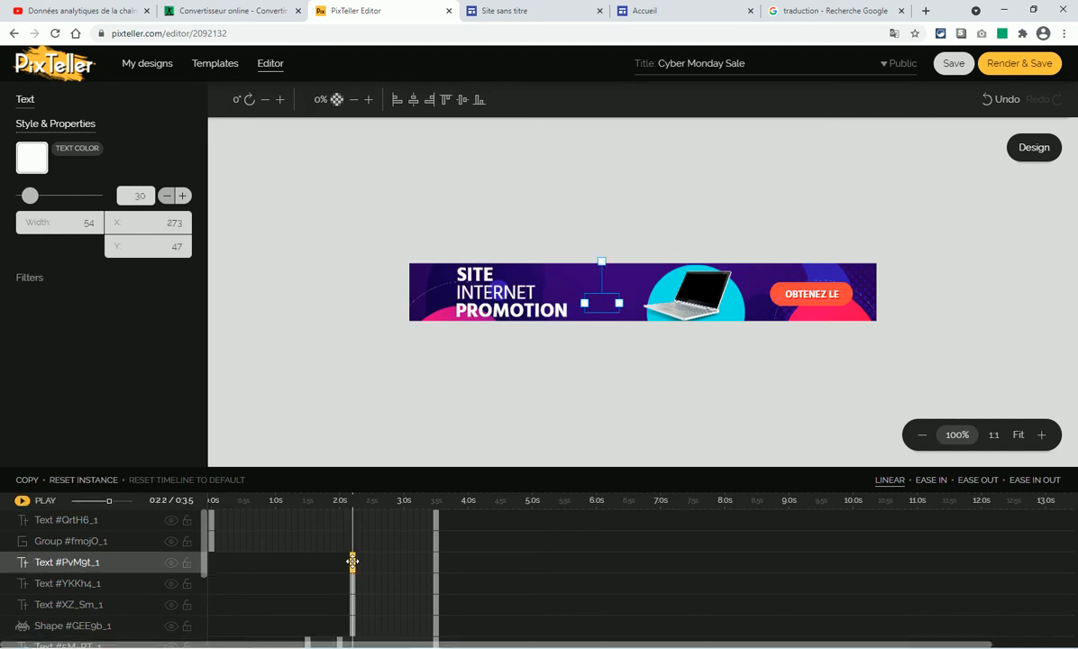
pyautogui.click(23, 501)
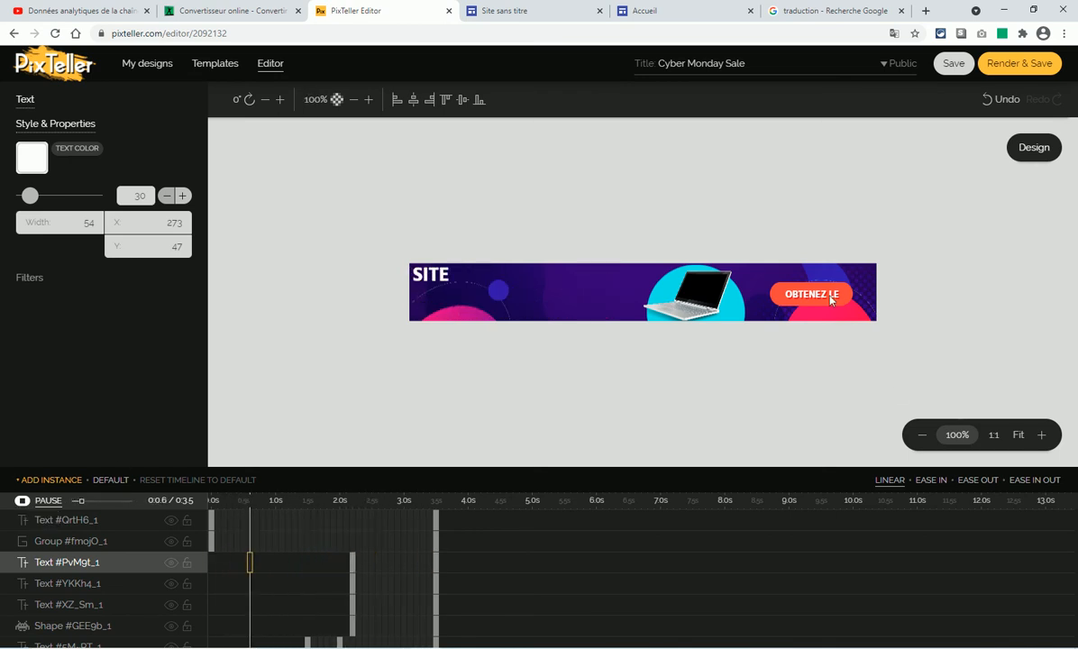
pyautogui.press('space')
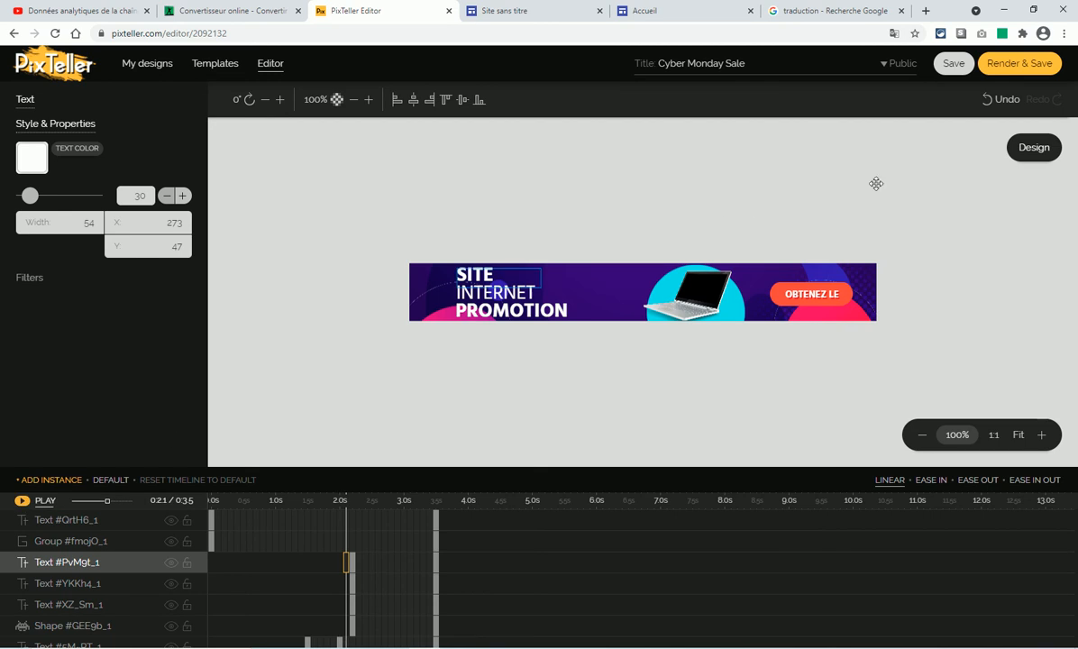
# Render and save the banner animation, and download it as a 728 × 90 MP4 with default length and normal speed
pyautogui.click(1026, 65)
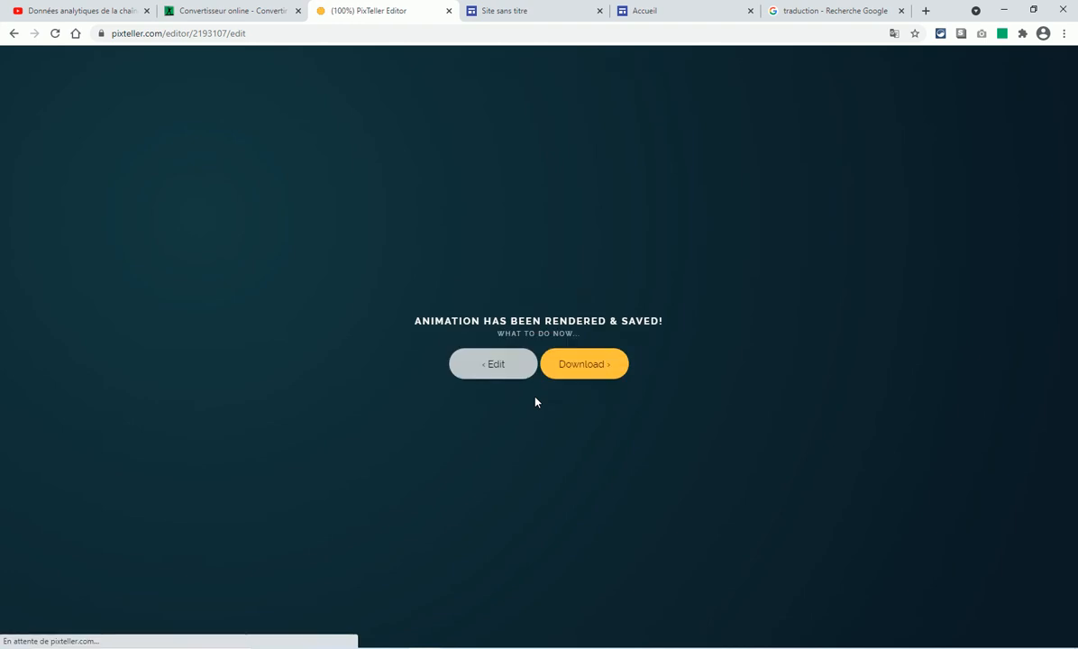
pyautogui.click(587, 373)
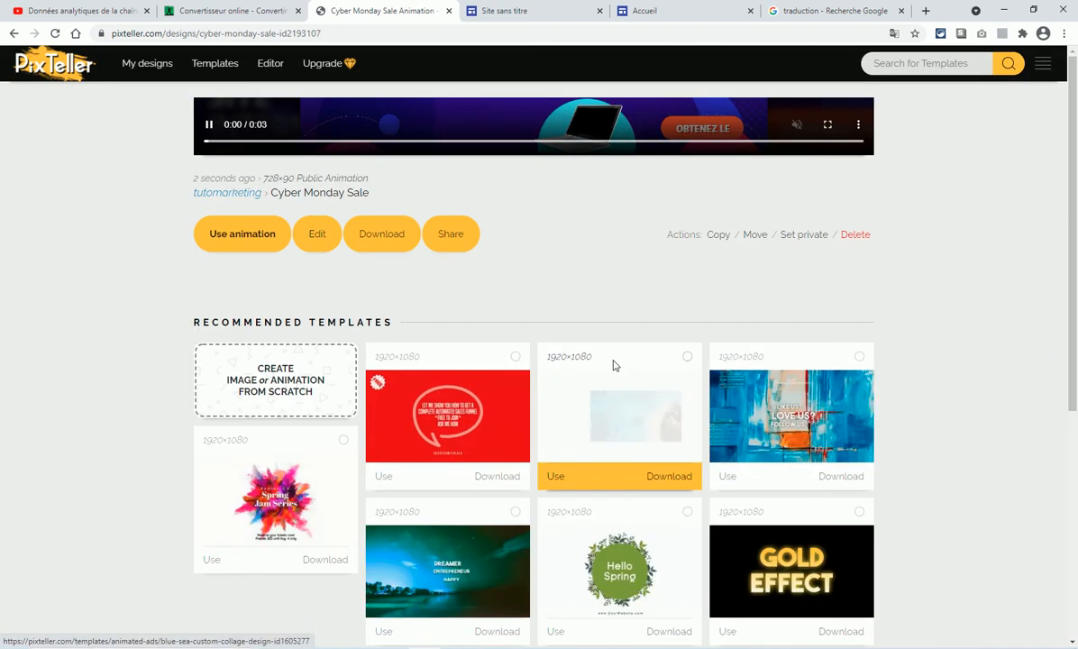
pyautogui.click(379, 236)
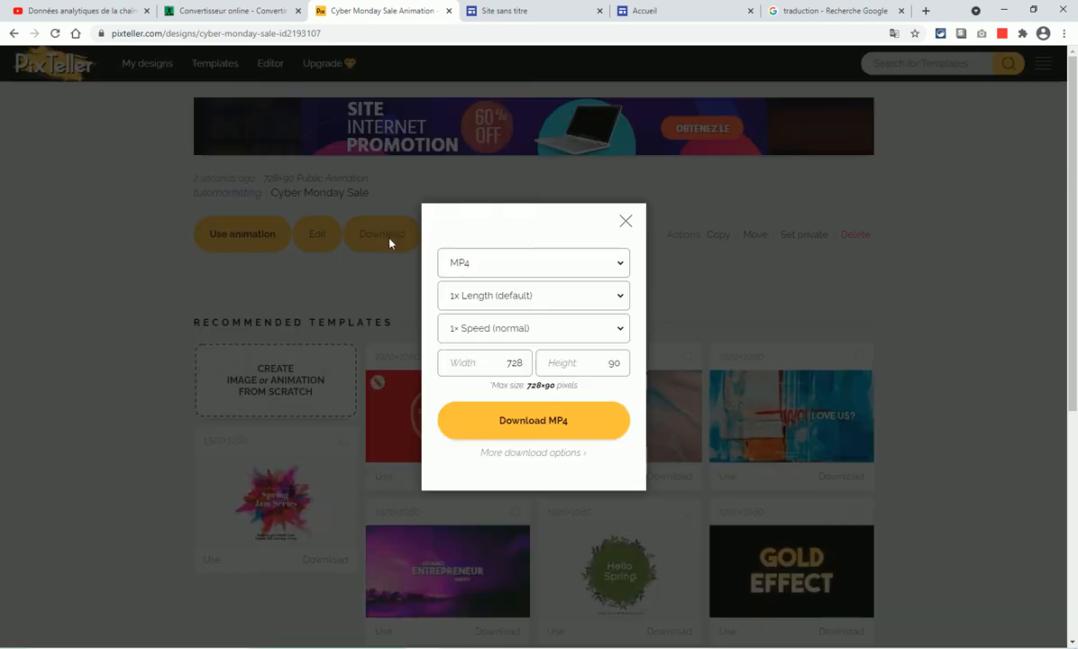
pyautogui.click(620, 267)
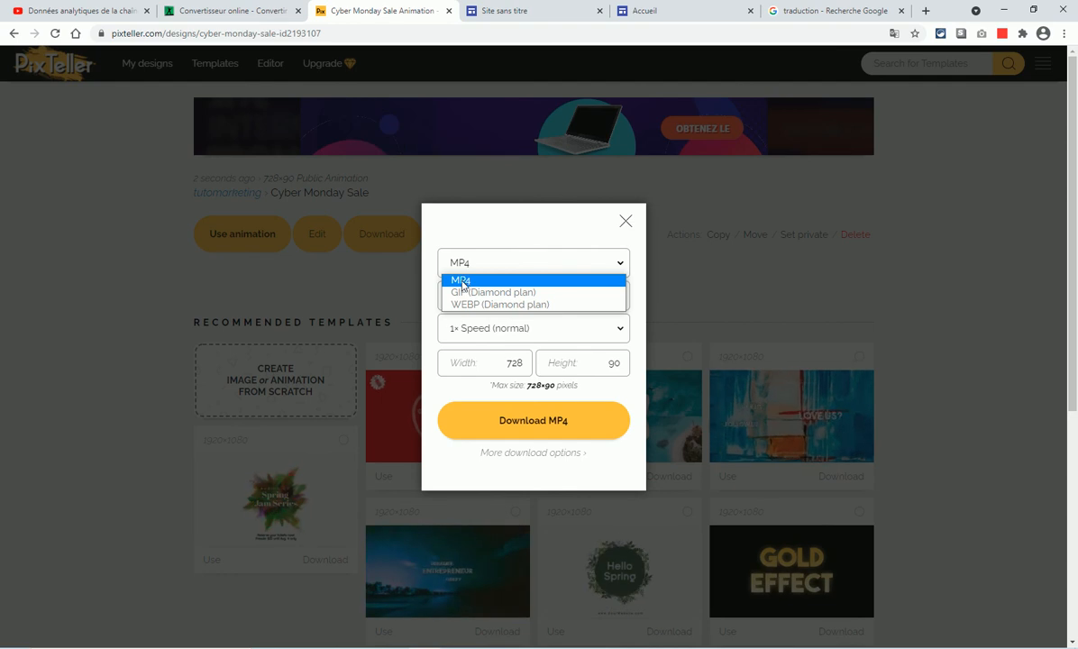
pyautogui.click(541, 428)
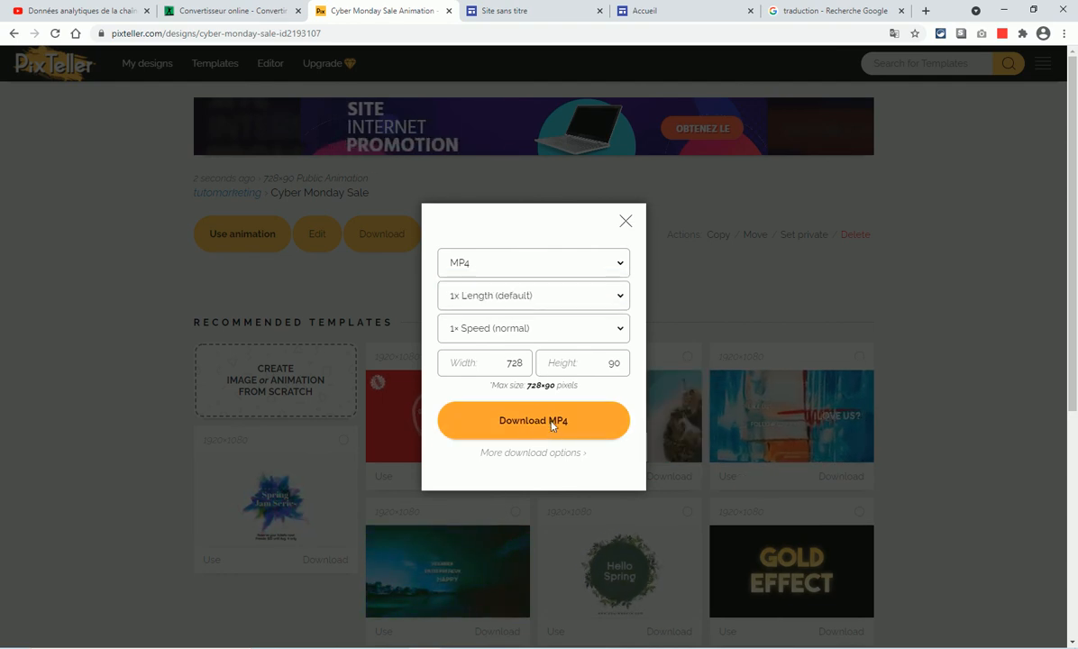
pyautogui.click(550, 427)
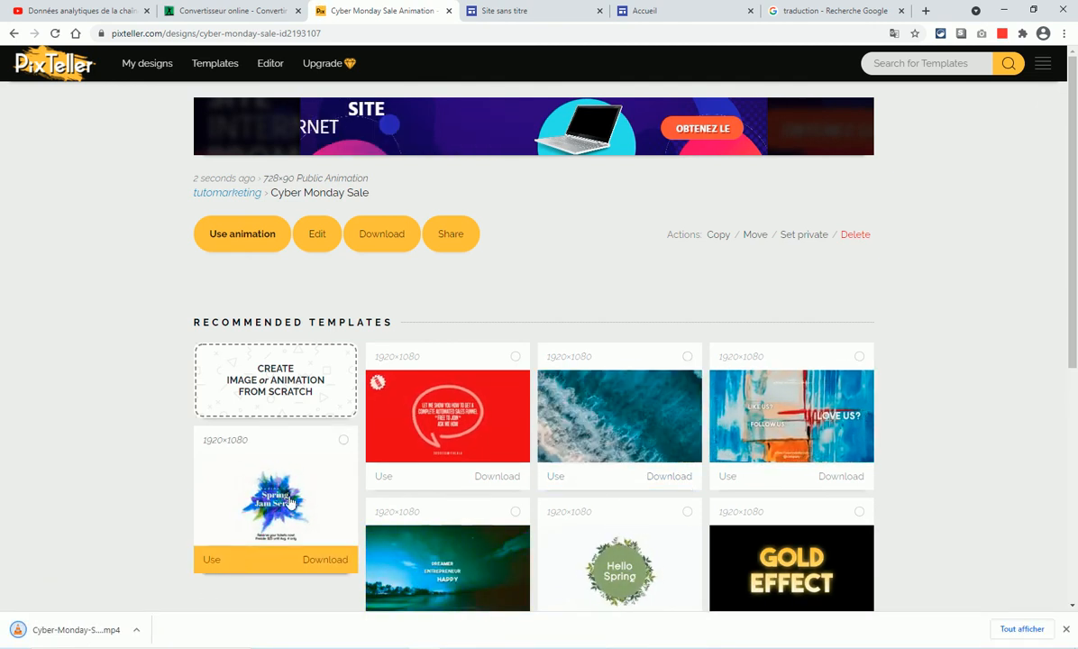
# Move the downloaded Cyber-Monday-Sale-PixTeller MP4 from the Téléchargements folder to the desktop
pyautogui.click(137, 630)
pyautogui.click(189, 587)
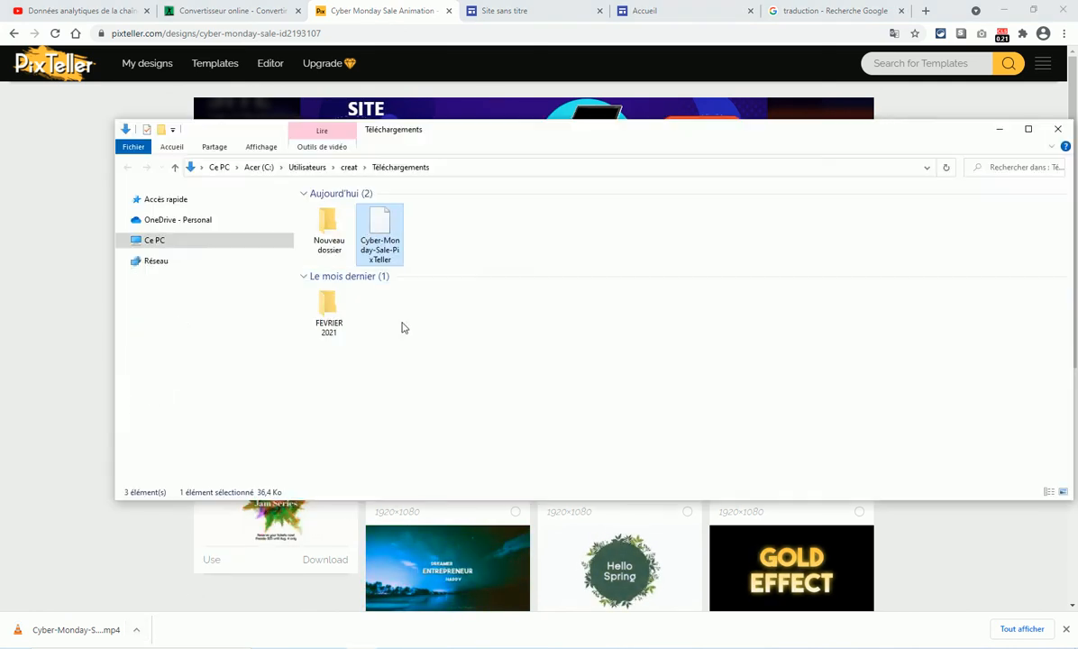
pyautogui.rightClick(385, 233)
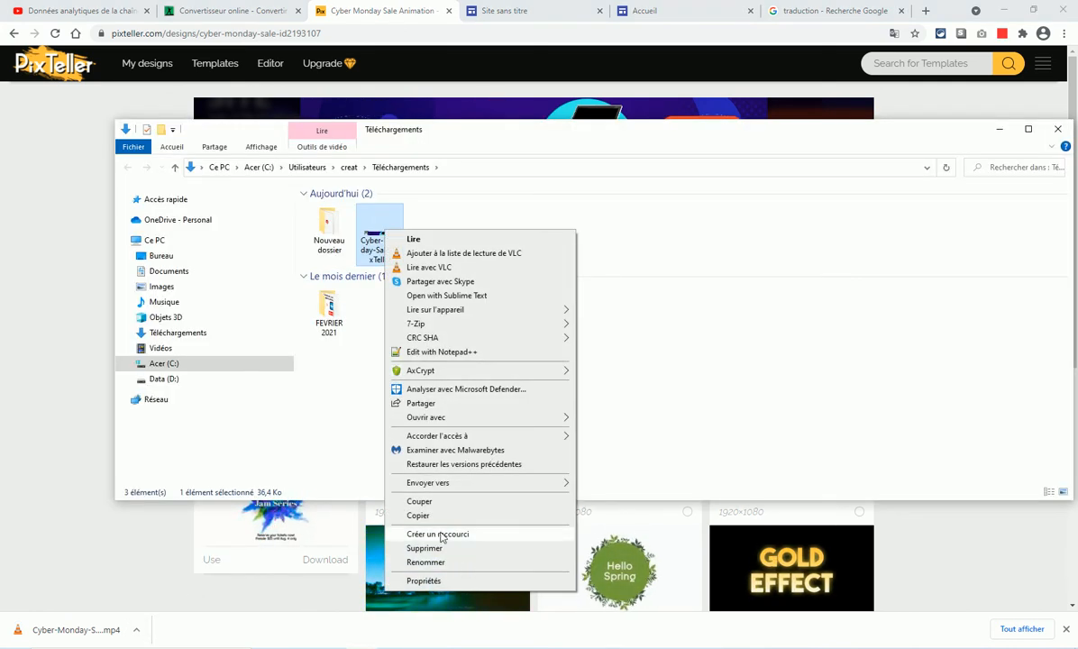
pyautogui.click(435, 501)
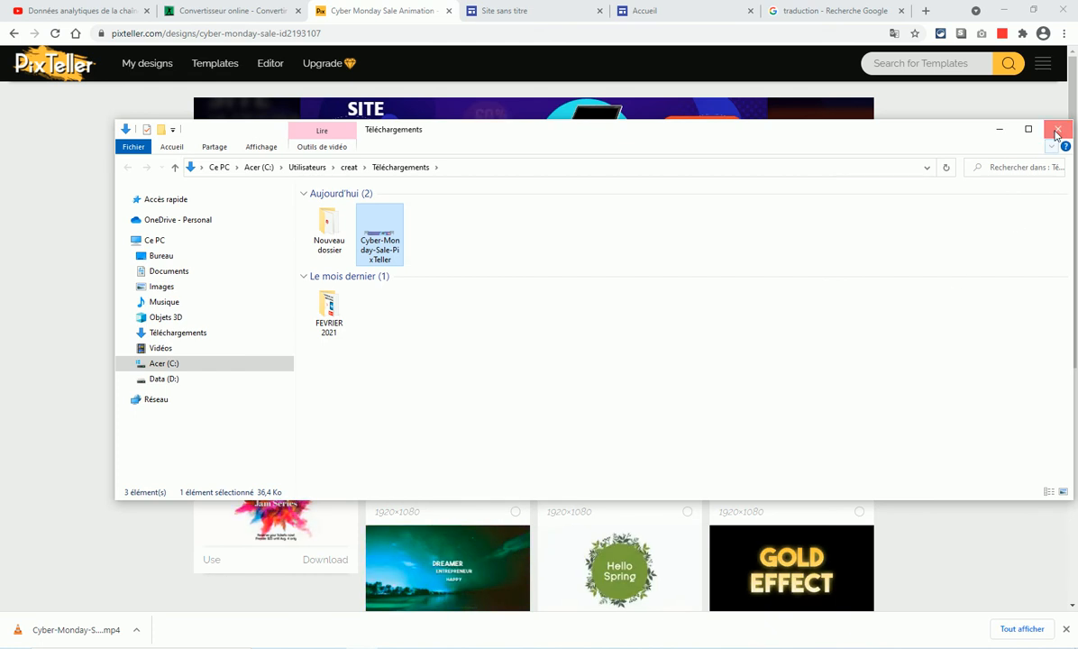
pyautogui.click(999, 128)
pyautogui.click(1006, 11)
pyautogui.rightClick(389, 170)
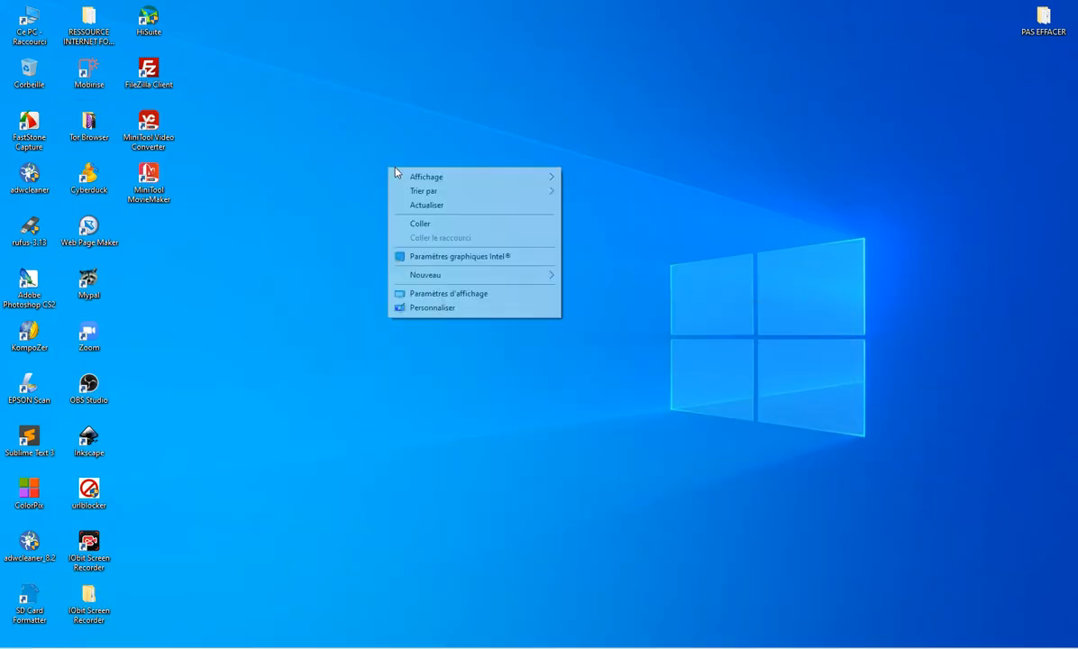
pyautogui.click(431, 226)
pyautogui.moveTo(486, 126); pyautogui.dragTo(330, 248)
# Switch back to the browser and open Online-Convert's image converter with GIF as the target format
pyautogui.click(424, 648)
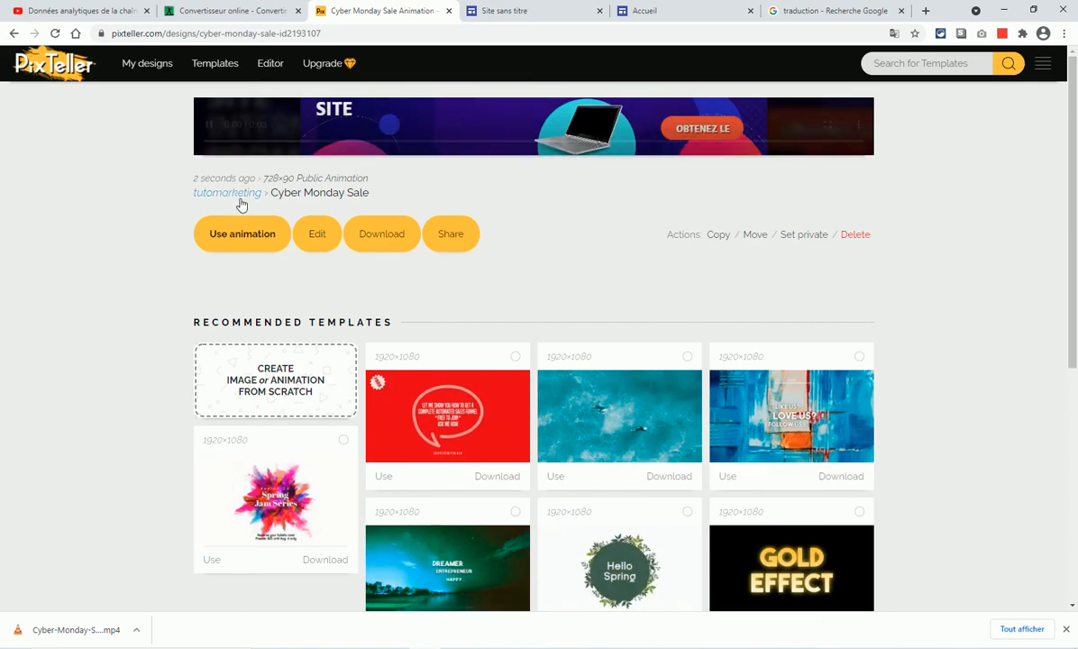
pyautogui.click(218, 13)
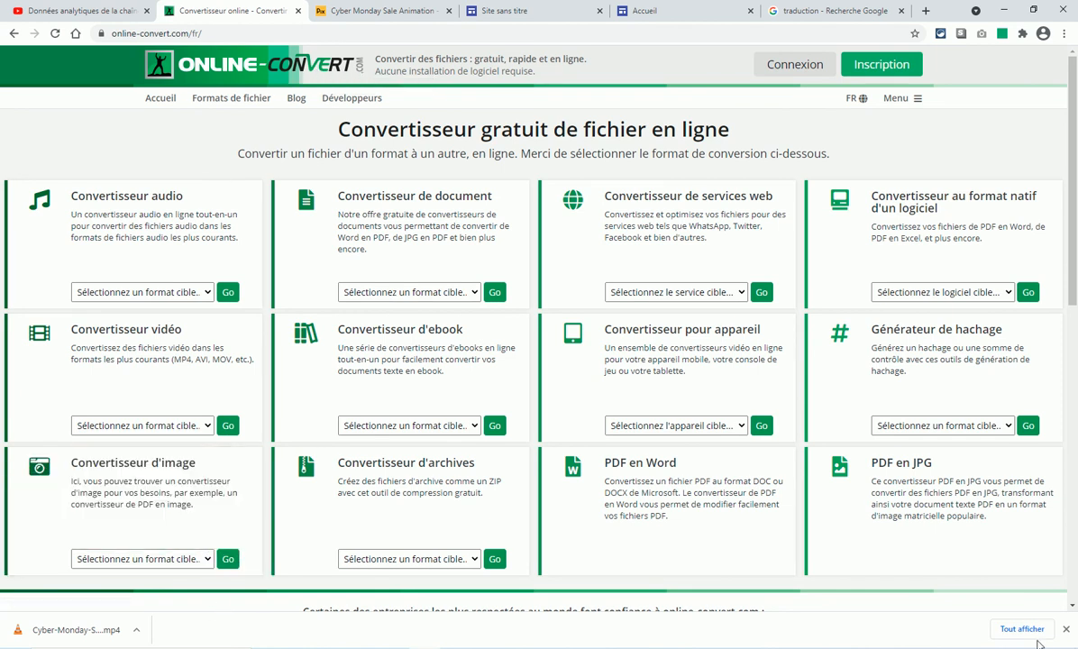
pyautogui.click(1066, 631)
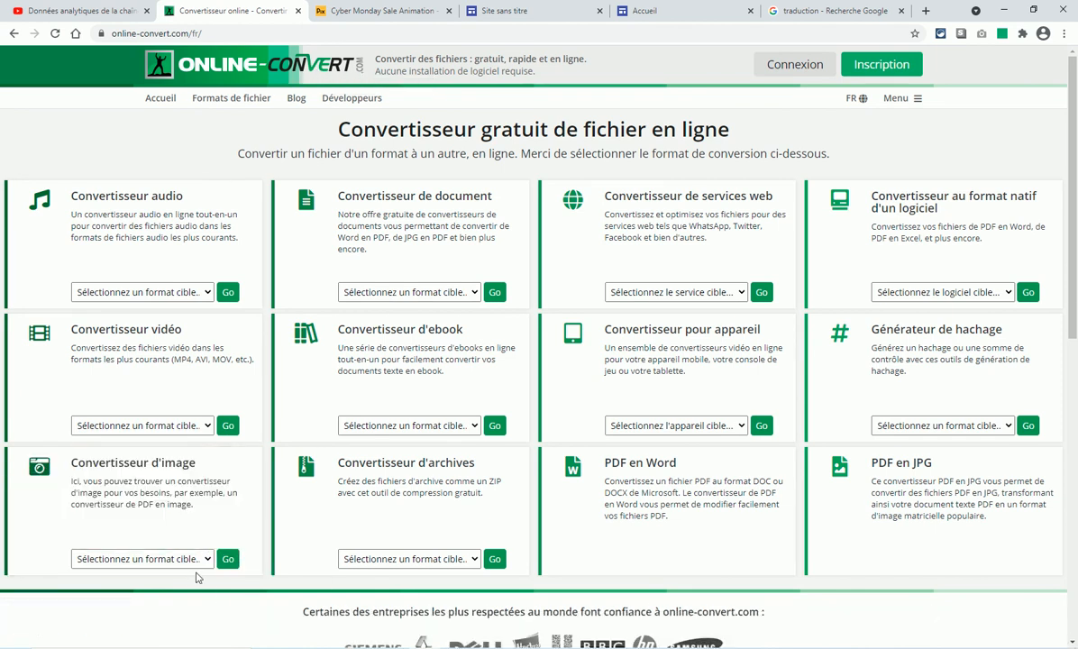
pyautogui.click(193, 558)
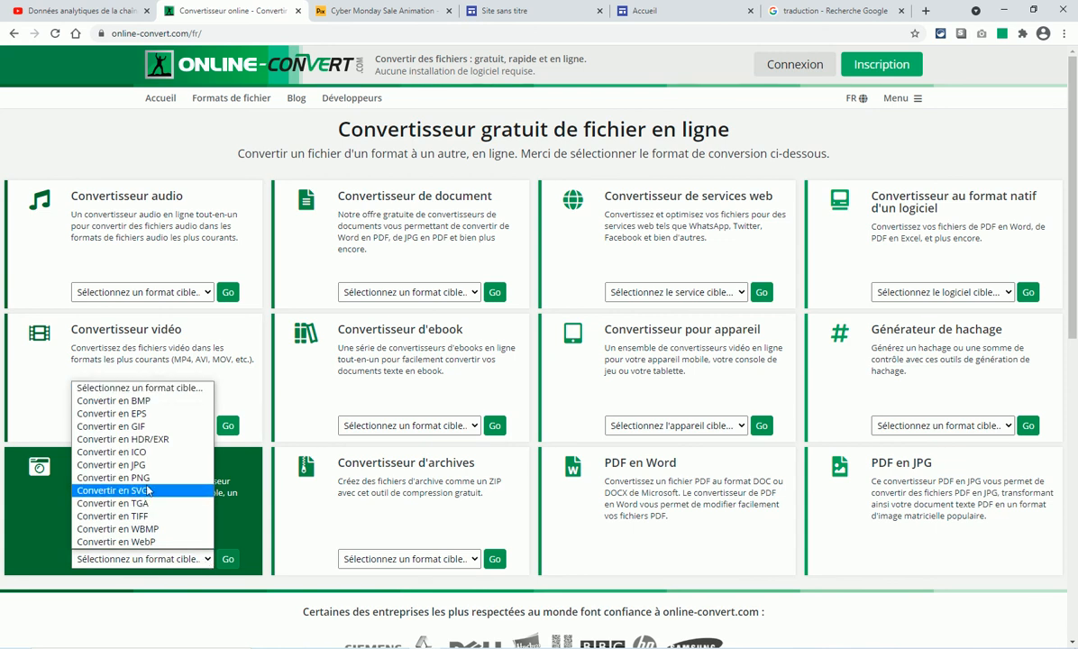
pyautogui.click(143, 426)
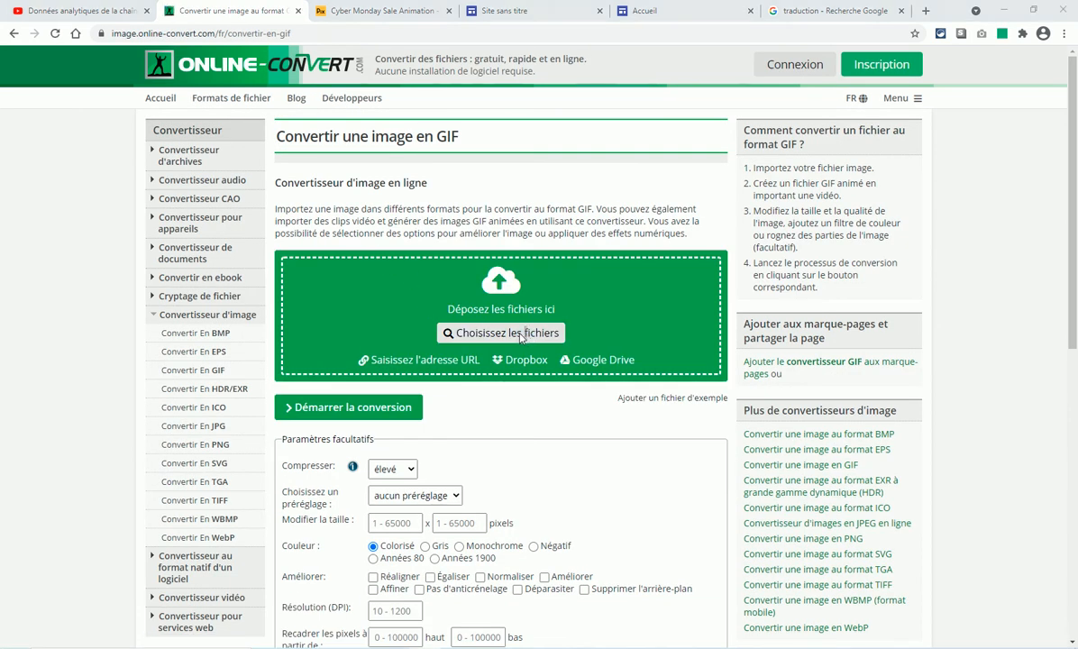
# Convert the desktop file Cyber-Monday-Sale-PixTeller to GIF with the default settings and download the converted file
pyautogui.click(526, 334)
pyautogui.click(184, 271)
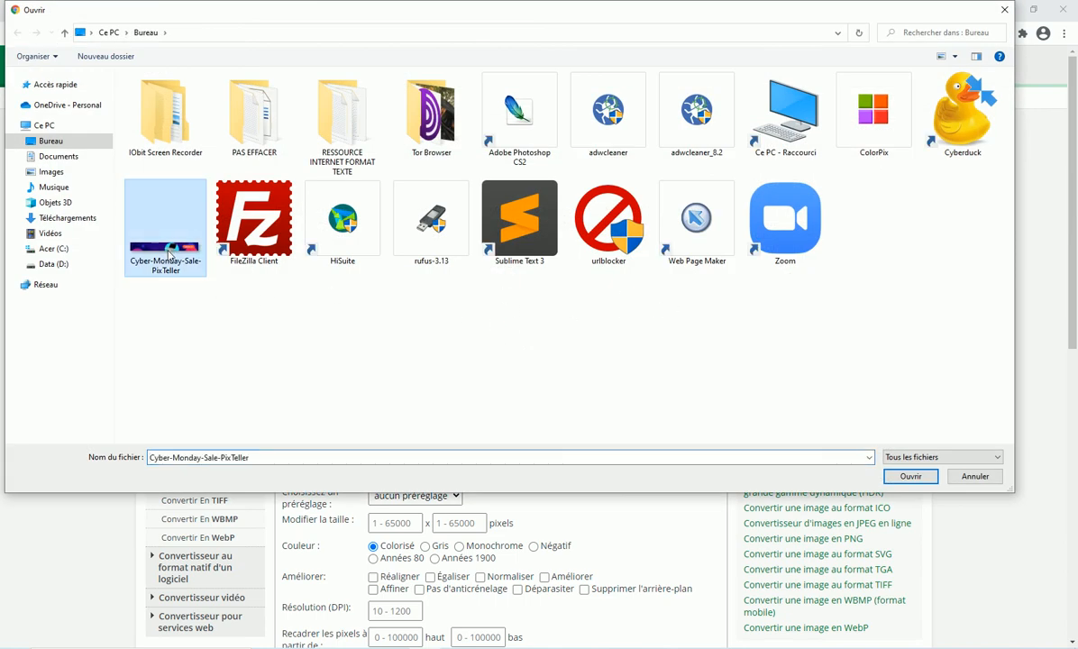
pyautogui.click(924, 480)
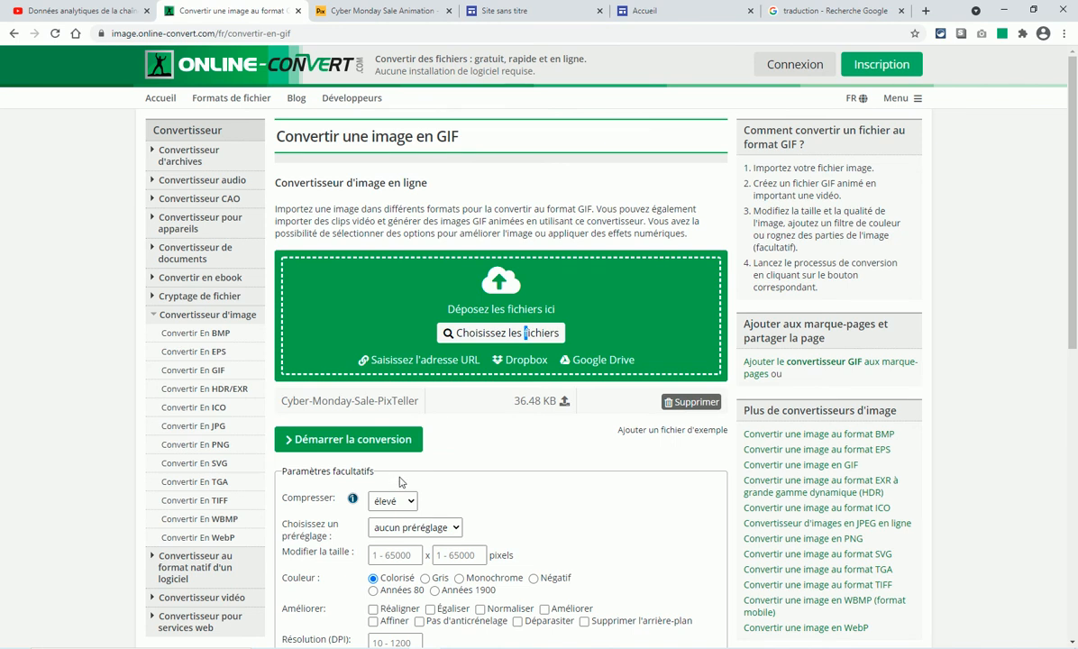
pyautogui.scroll(-3, 397, 483)
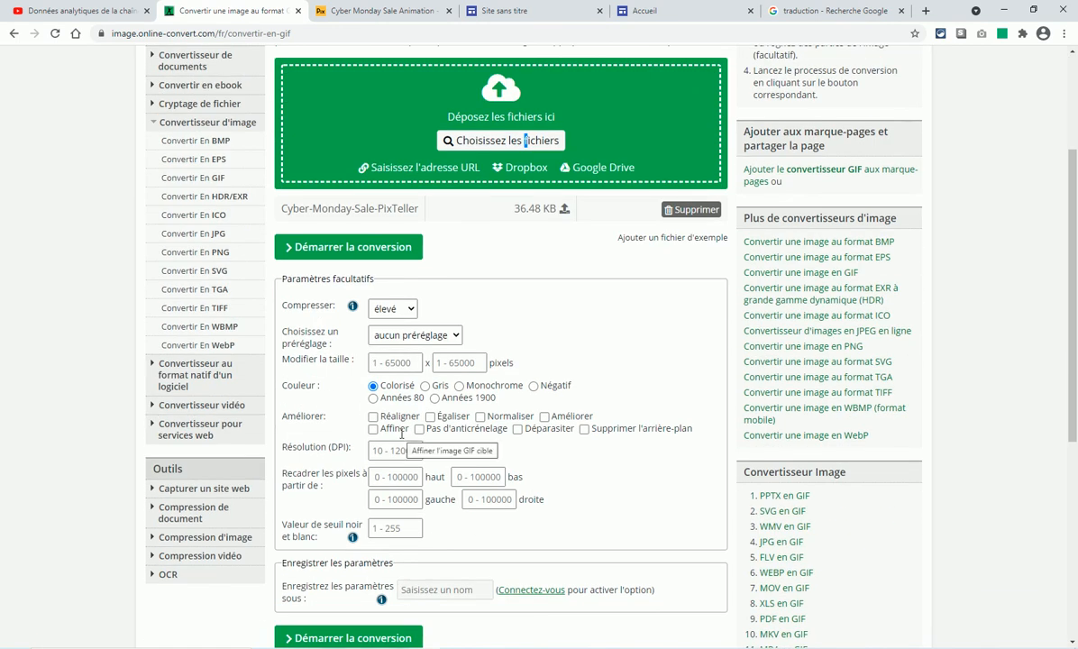
pyautogui.click(372, 252)
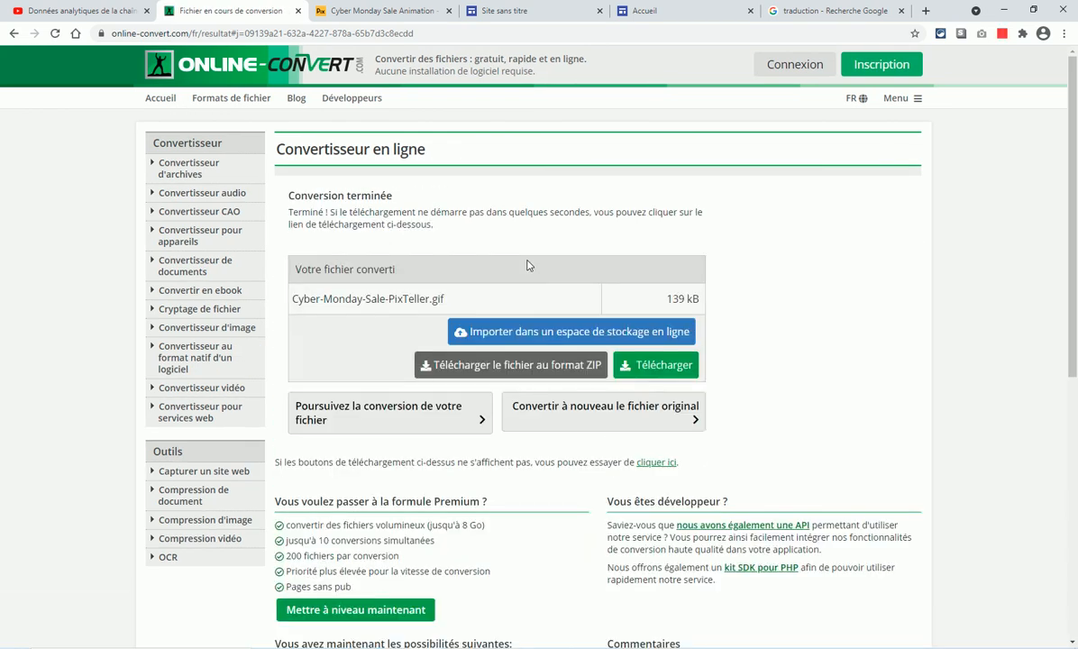
pyautogui.click(675, 370)
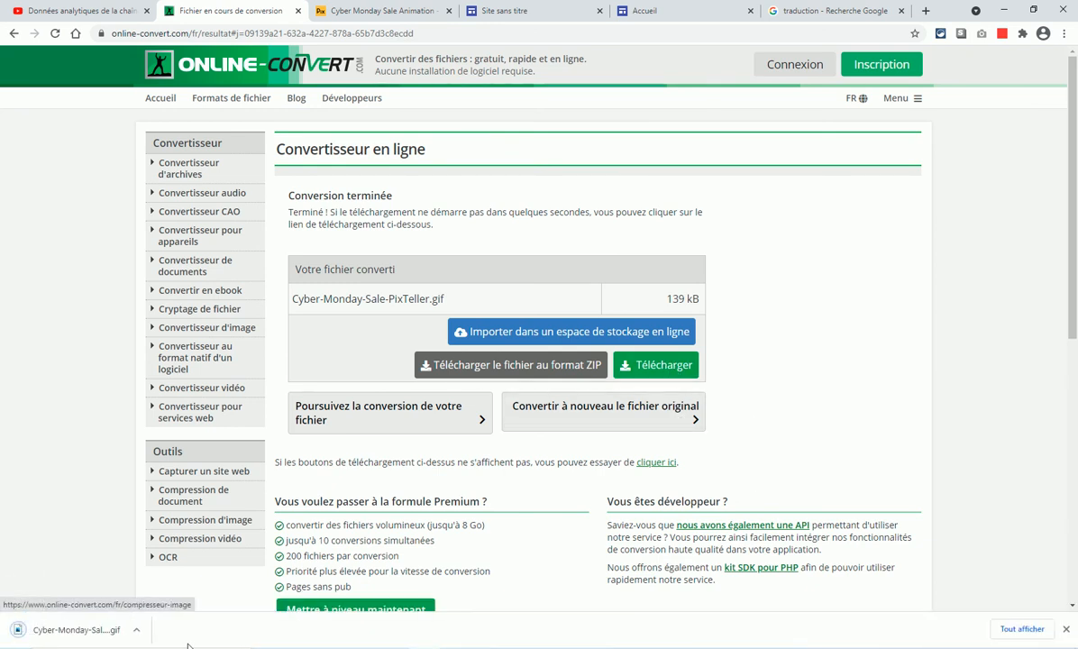
# Move the converted Cyber-Monday-Sale-PixTeller GIF from the Téléchargements folder to the desktop
pyautogui.click(135, 631)
pyautogui.click(176, 587)
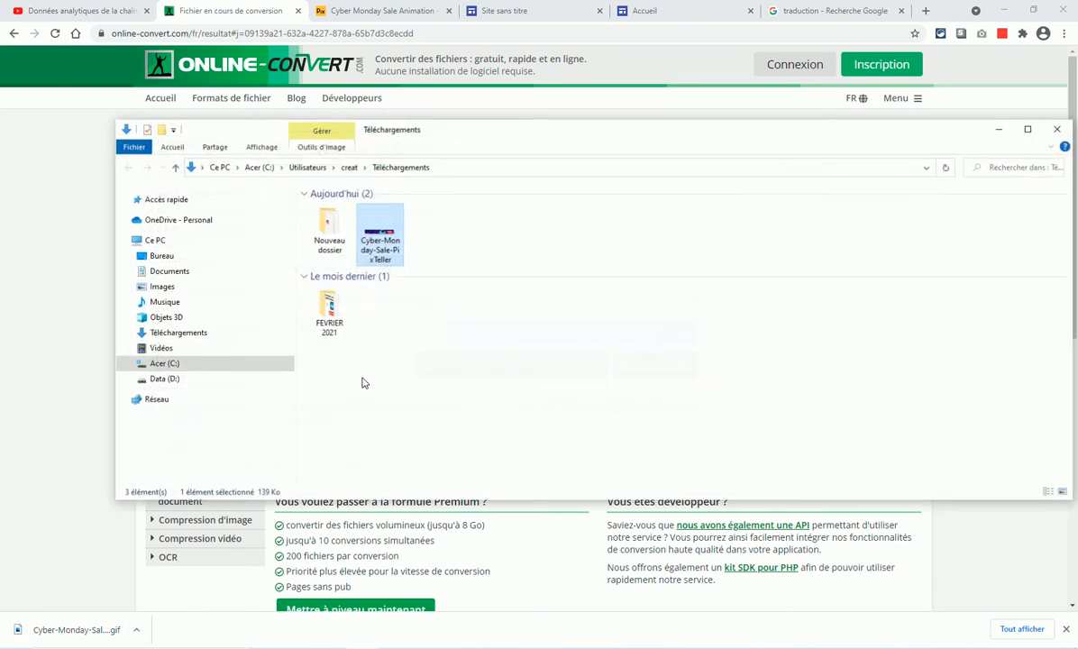
pyautogui.rightClick(376, 223)
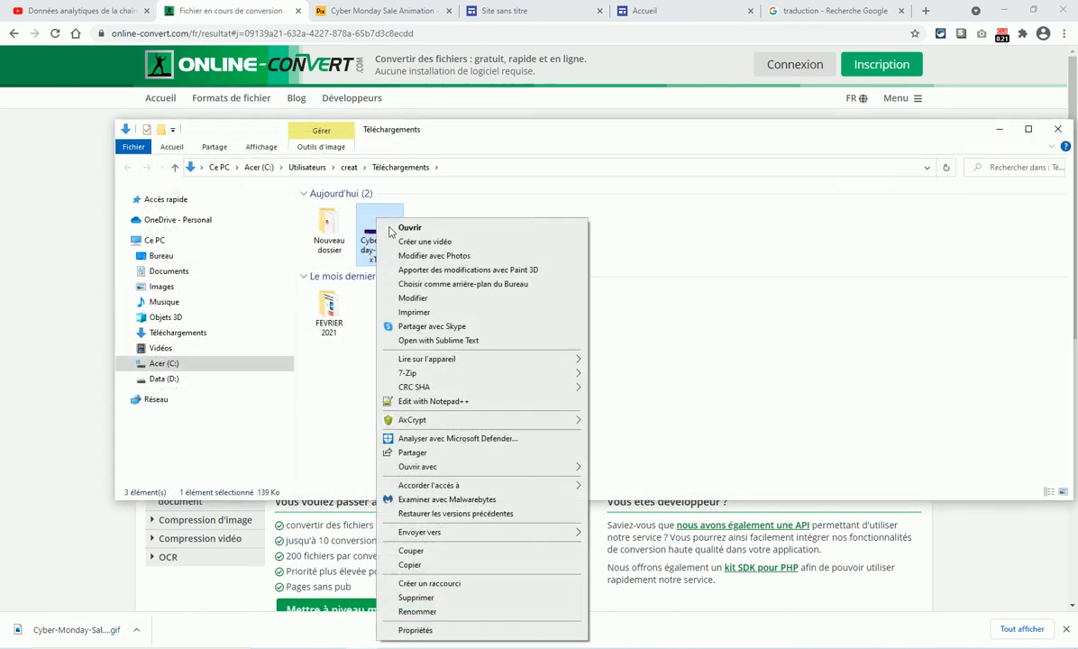
pyautogui.click(453, 553)
pyautogui.click(999, 129)
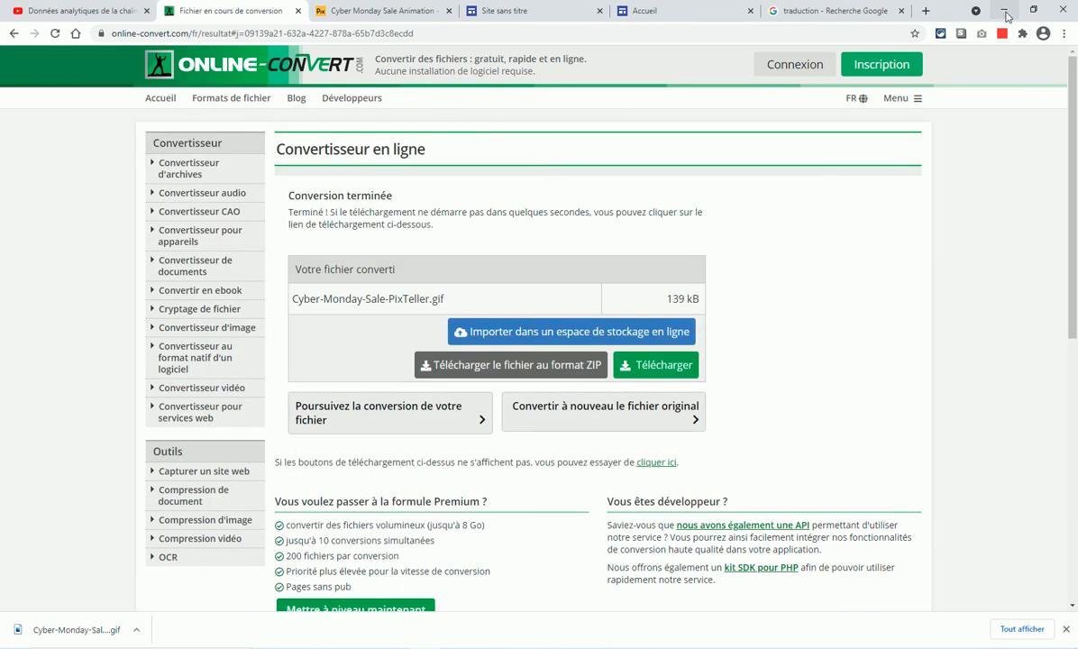
pyautogui.click(1005, 13)
pyautogui.rightClick(592, 215)
pyautogui.click(625, 266)
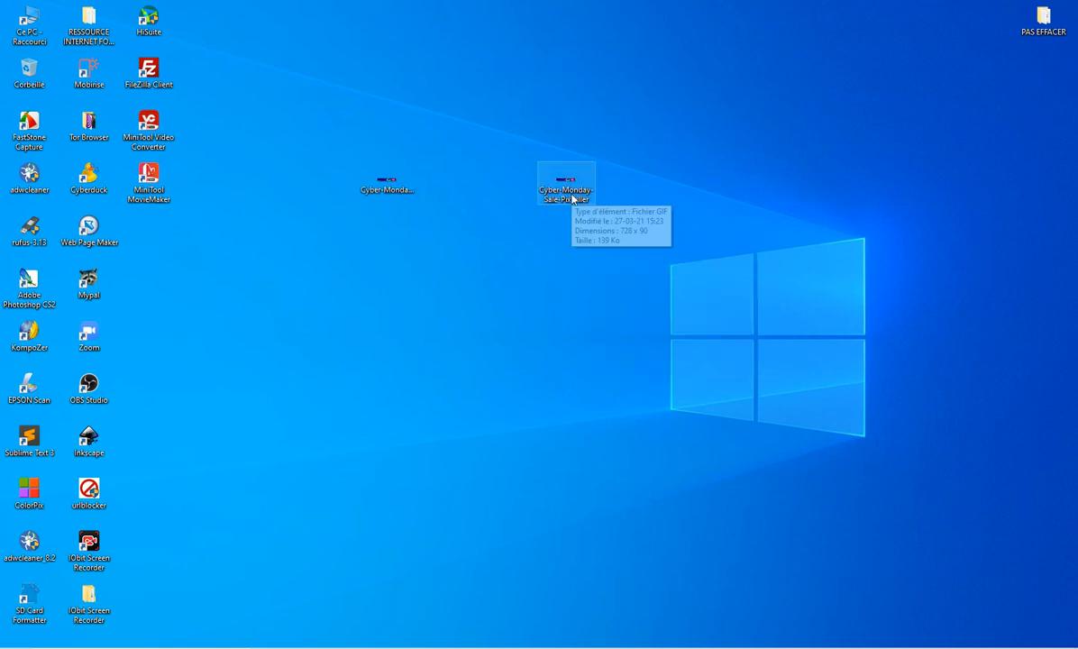
# Rename the Cyber-Monday-Sale-PixTeller GIF on the desktop as 2
pyautogui.rightClick(565, 208)
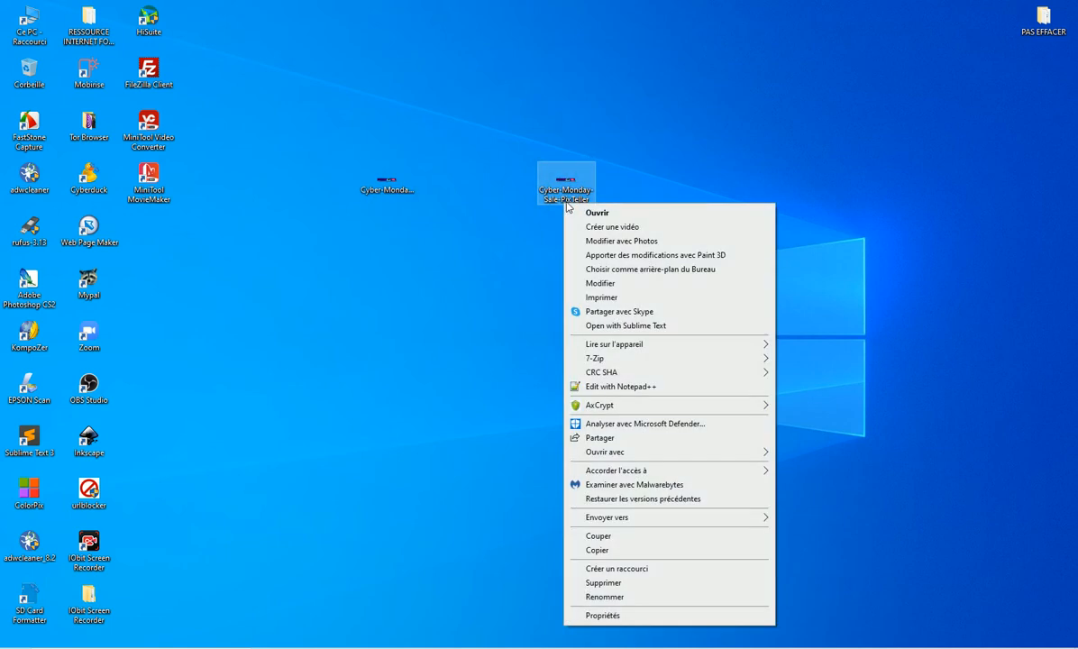
pyautogui.click(633, 597)
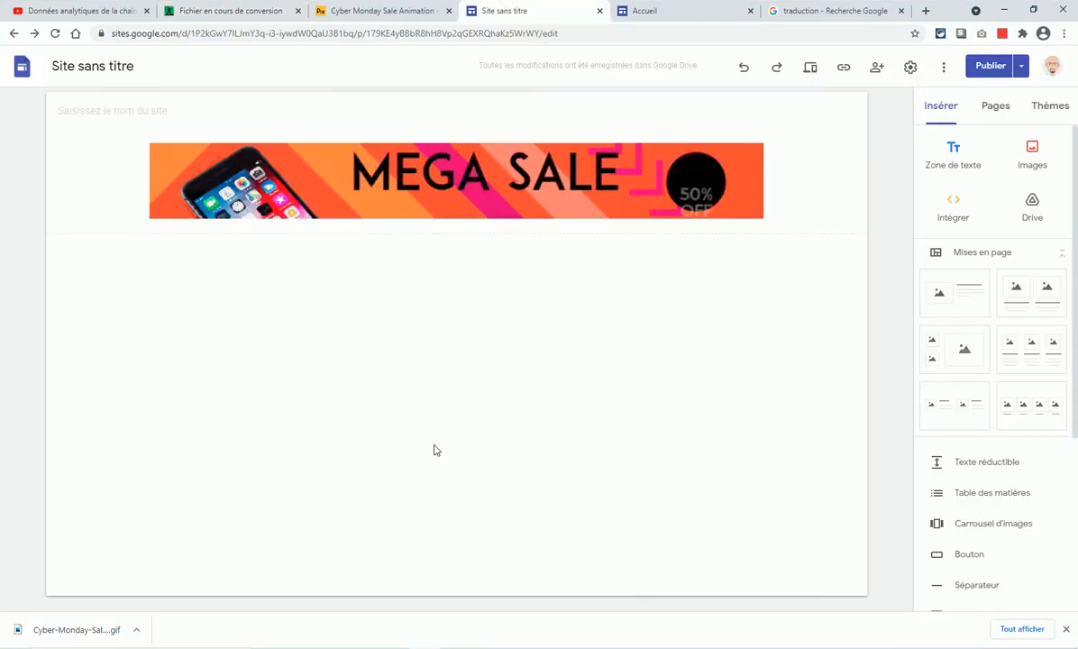
# Switch to the Google Sites editor and import 2.gif from the desktop as an image on the page
pyautogui.click(1066, 630)
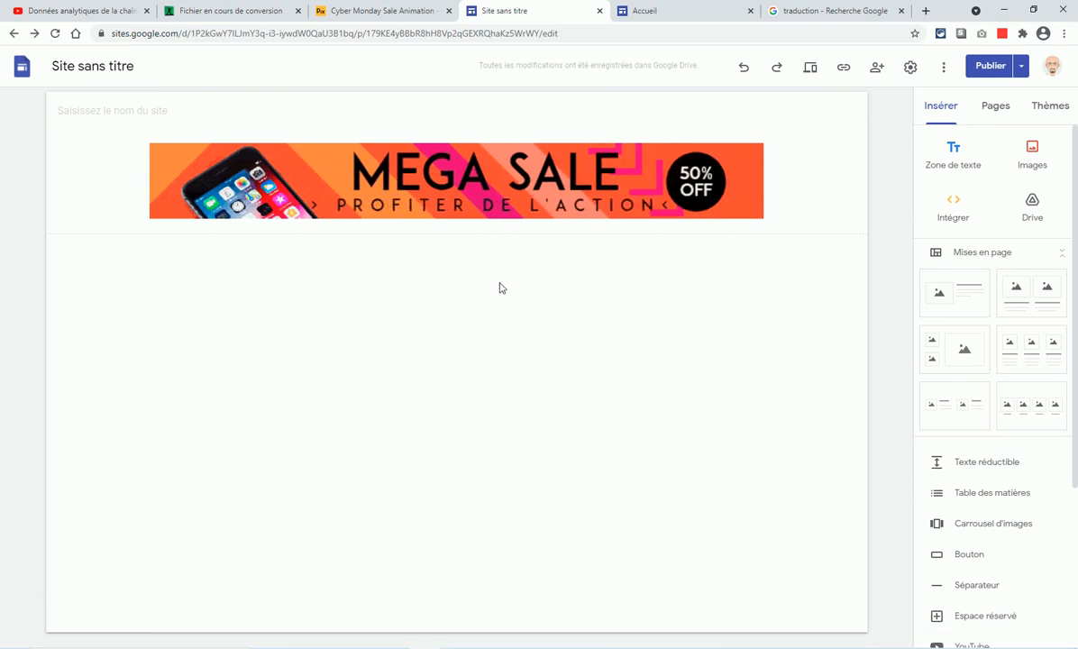
pyautogui.click(1041, 164)
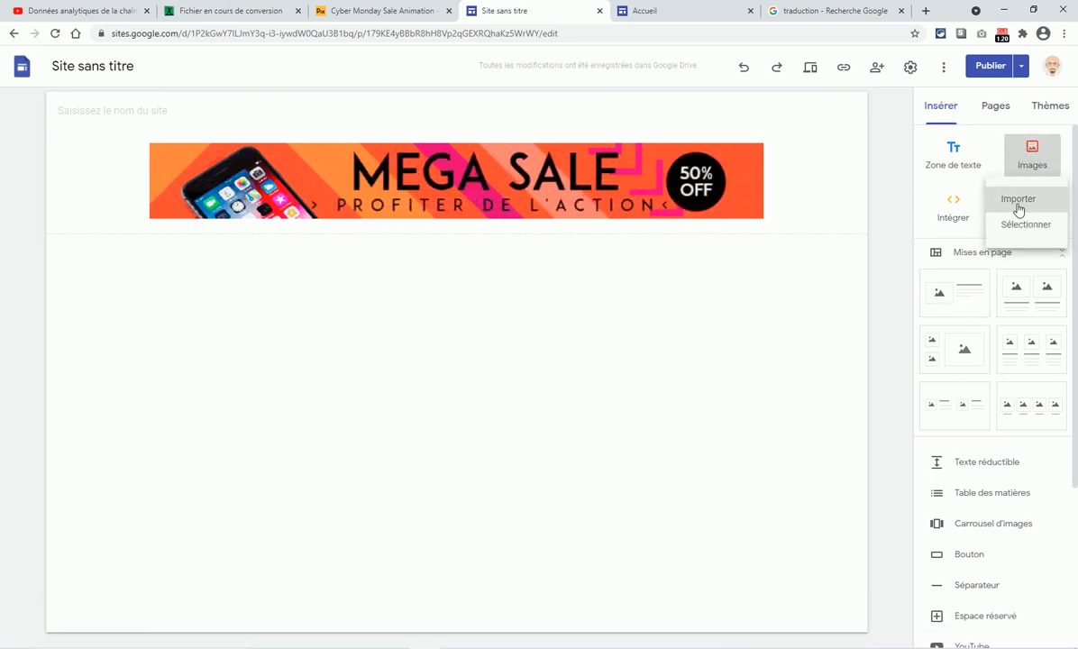
pyautogui.click(1017, 199)
pyautogui.click(539, 142)
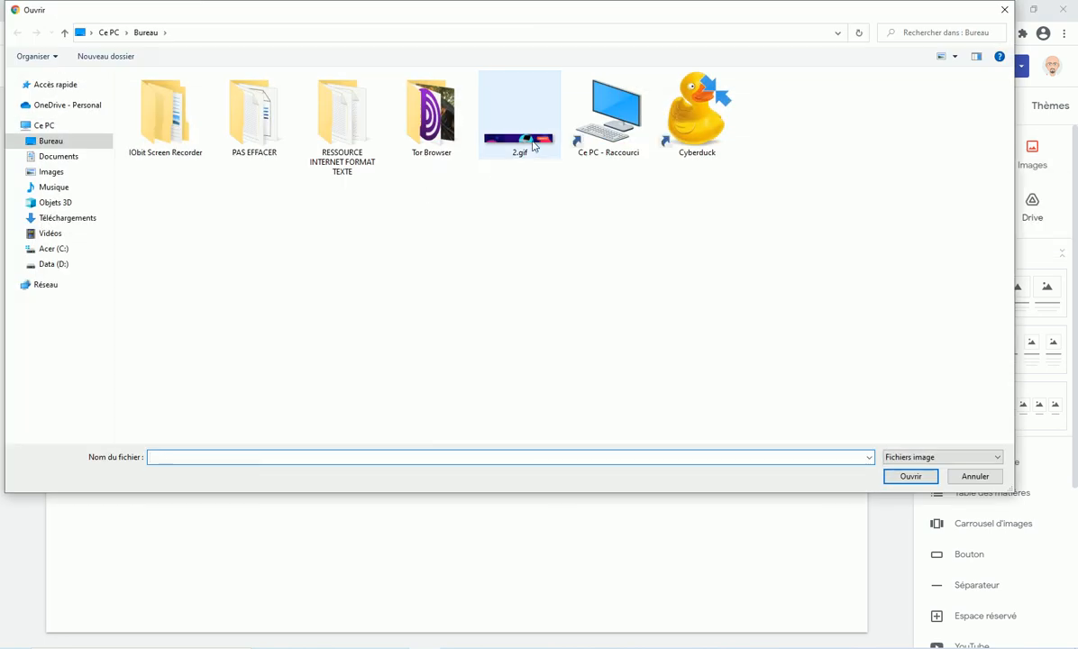
pyautogui.click(928, 485)
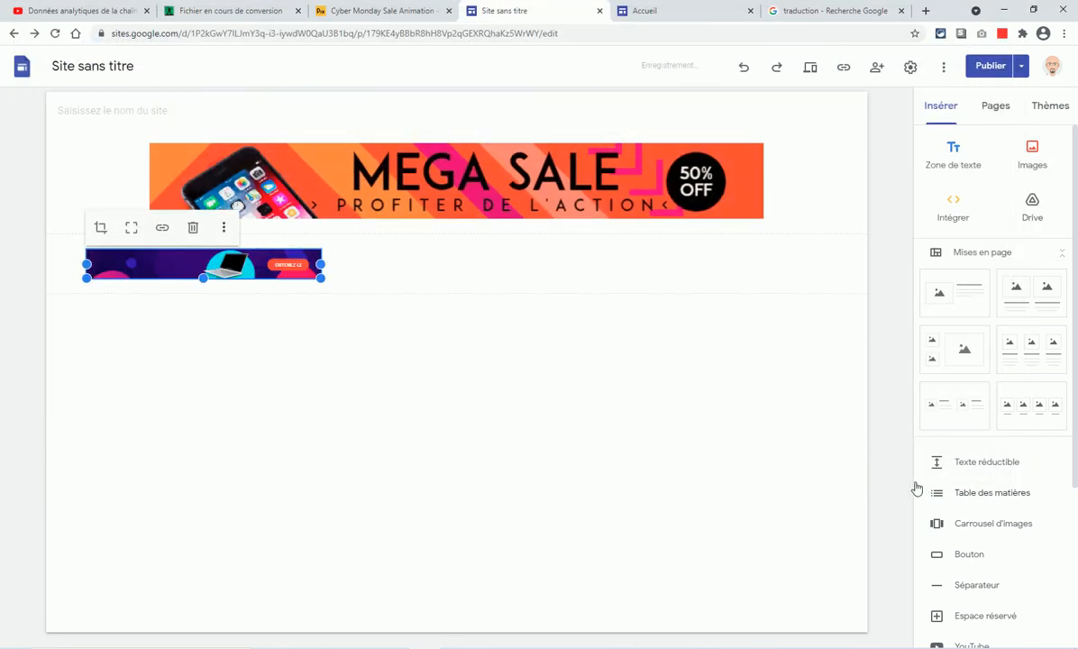
# Enlarge the newly imported banner and centre it under the MEGA SALE banner at the same width
pyautogui.moveTo(321, 278); pyautogui.dragTo(639, 318)
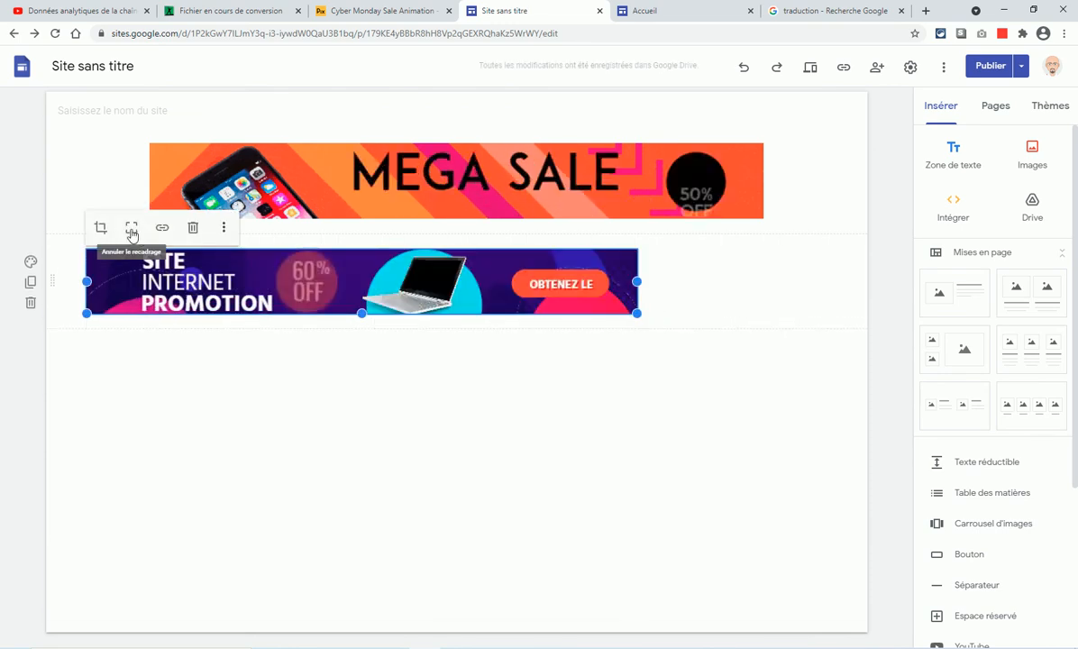
pyautogui.moveTo(346, 297); pyautogui.dragTo(433, 295)
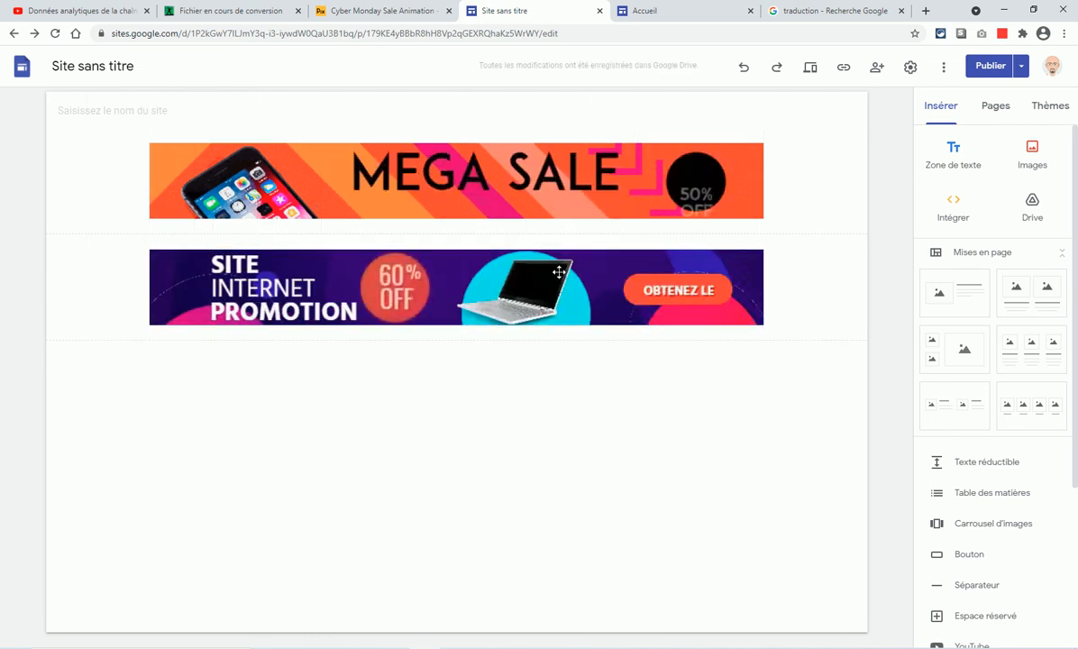
pyautogui.click(570, 315)
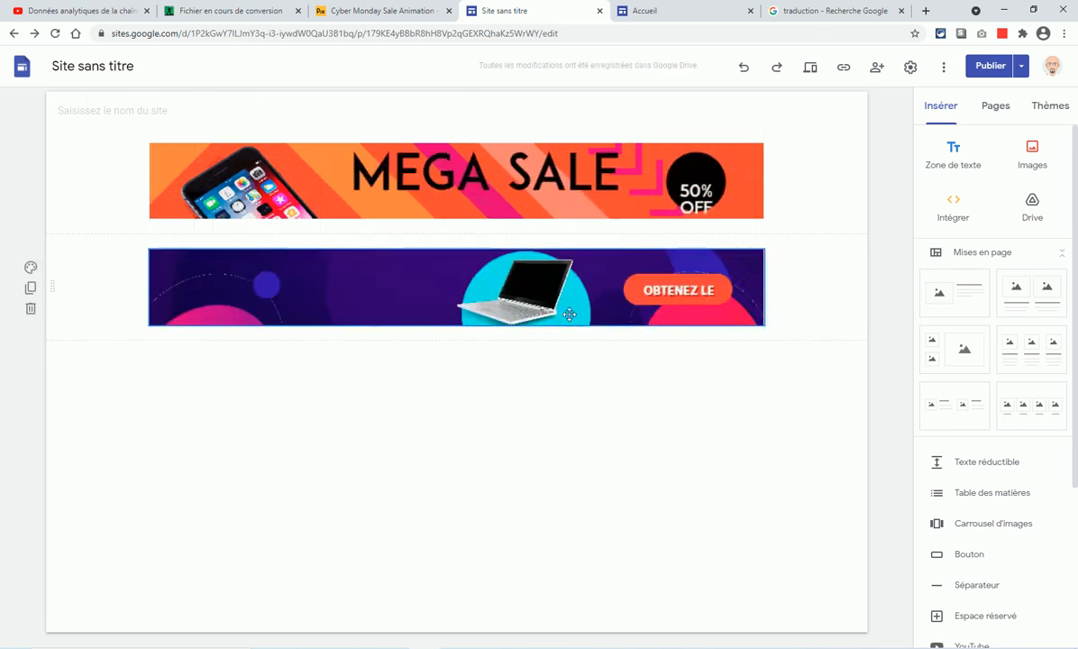
# Shrink both banners to the same smaller width and recentre them on the page
pyautogui.click(613, 168)
pyautogui.moveTo(763, 220); pyautogui.dragTo(638, 210)
pyautogui.click(763, 306)
pyautogui.moveTo(764, 310); pyautogui.dragTo(638, 295)
pyautogui.moveTo(393, 166); pyautogui.dragTo(456, 167)
pyautogui.moveTo(466, 260); pyautogui.dragTo(531, 271)
# Publish the site's changes and display the published site in place of the old Accueil page
pyautogui.click(991, 67)
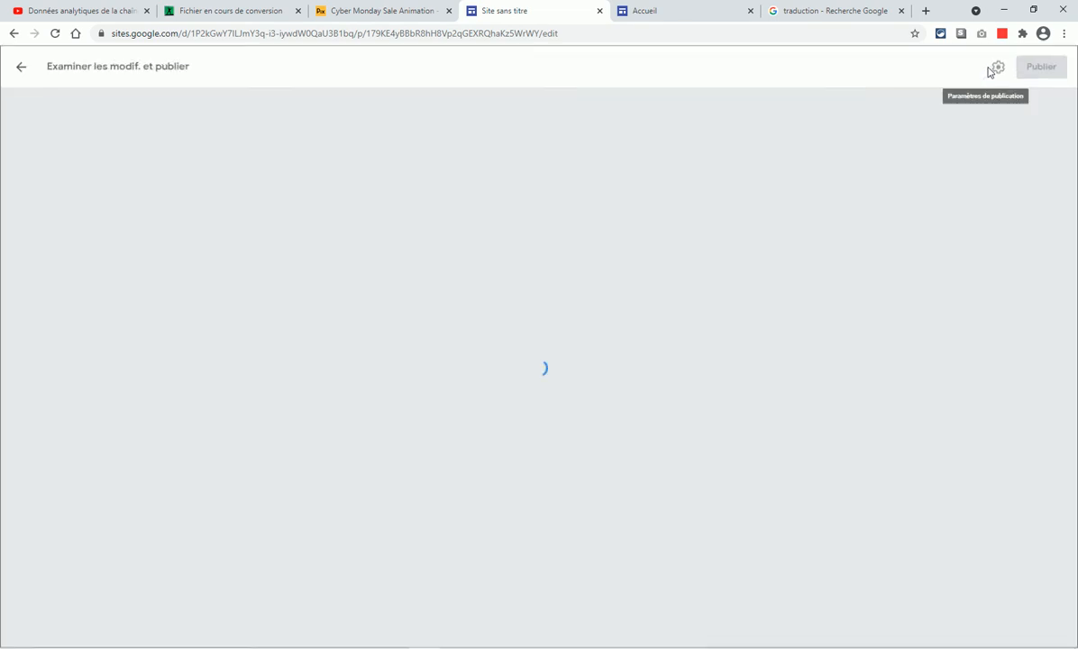
pyautogui.click(1055, 68)
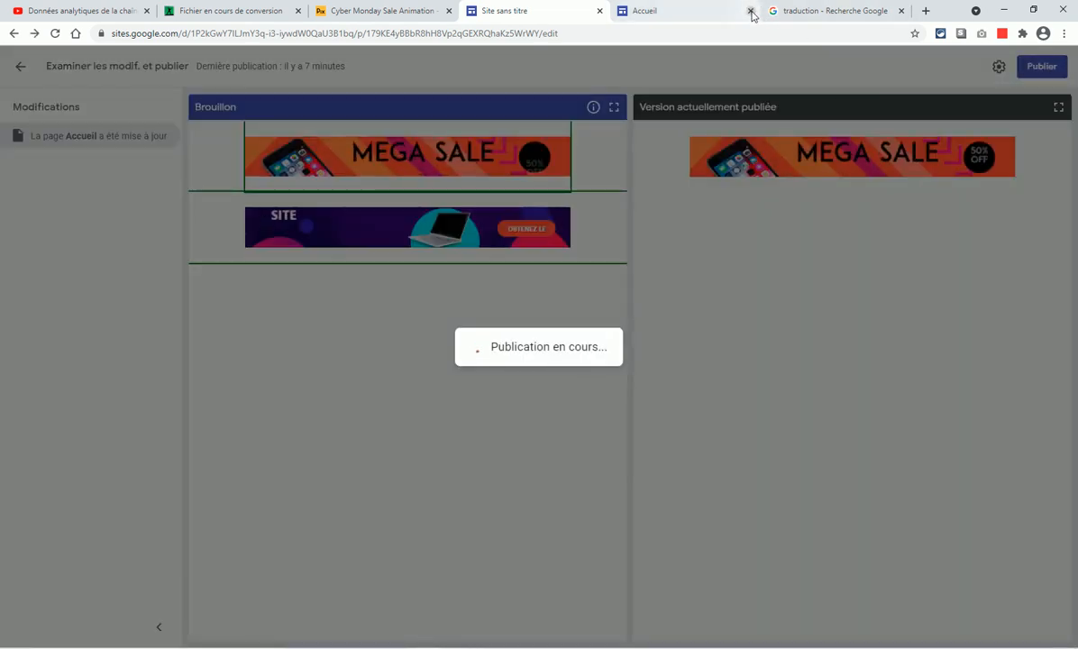
pyautogui.click(750, 11)
pyautogui.click(1021, 66)
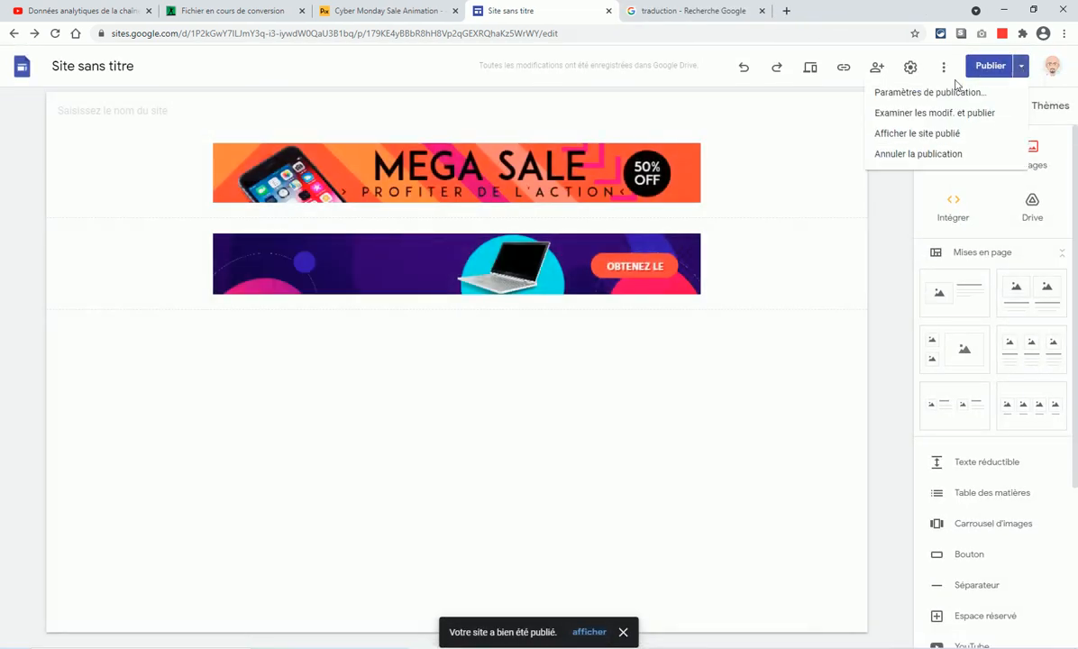
pyautogui.click(945, 132)
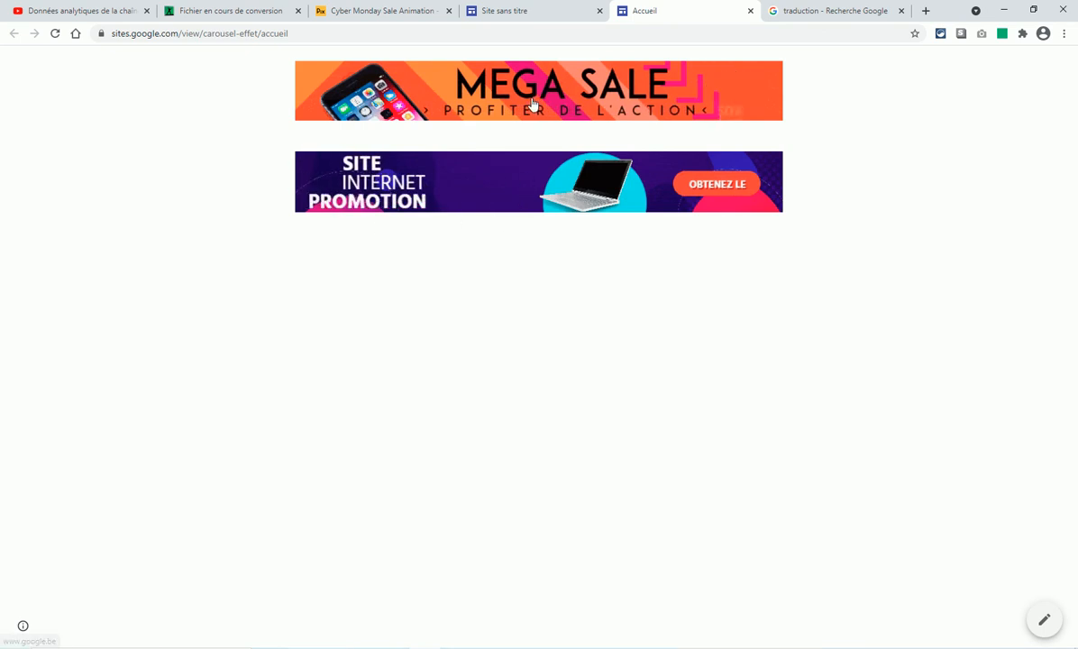
# Return to the site editor and open the link field of the SITE INTERNET PROMOTION banner without adding a link
pyautogui.click(525, 12)
pyautogui.click(330, 261)
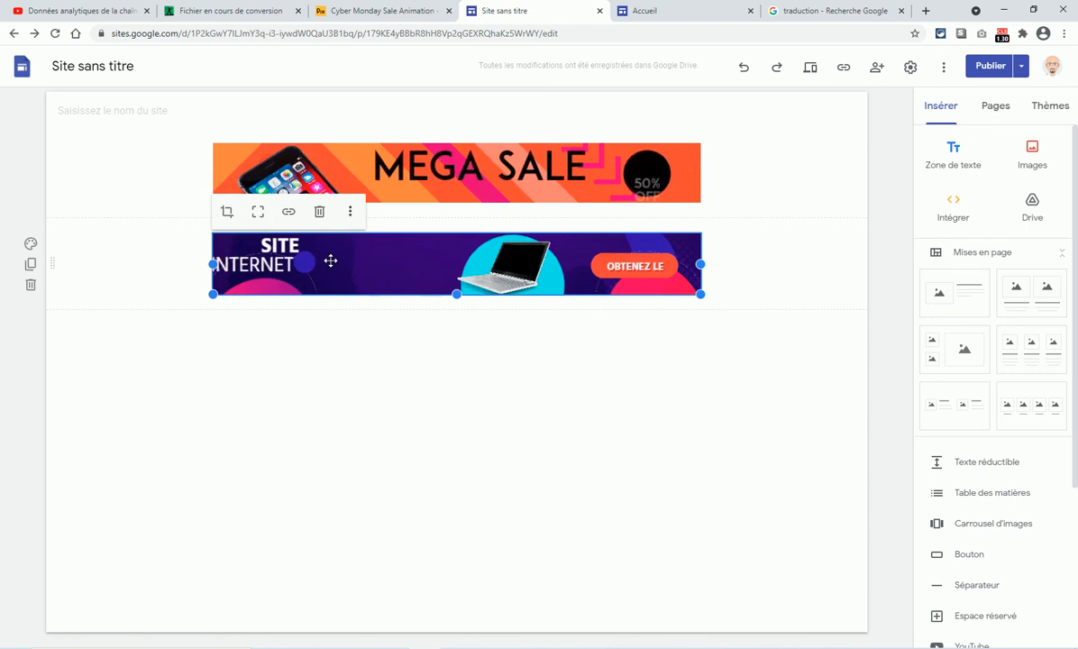
pyautogui.click(288, 210)
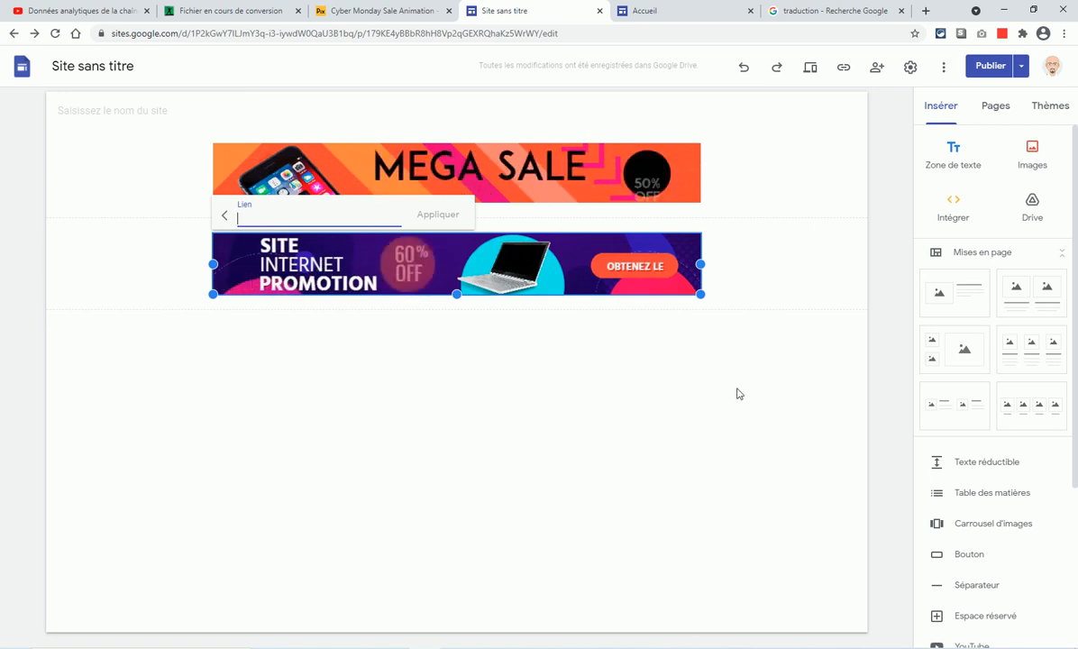
pyautogui.click(629, 476)
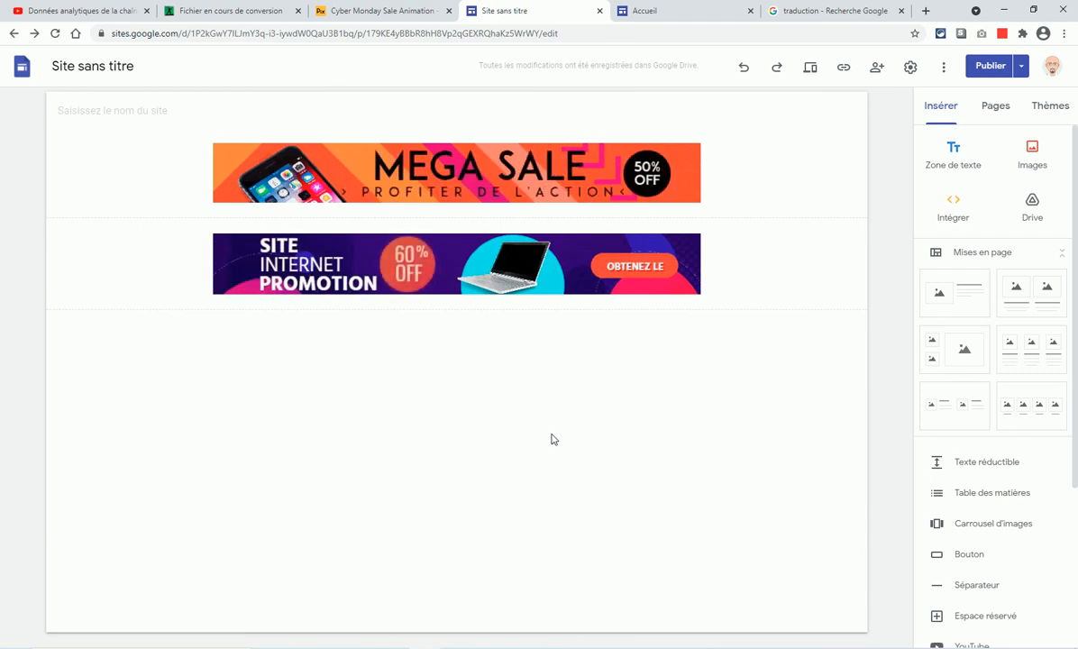
pyautogui.click(930, 648)
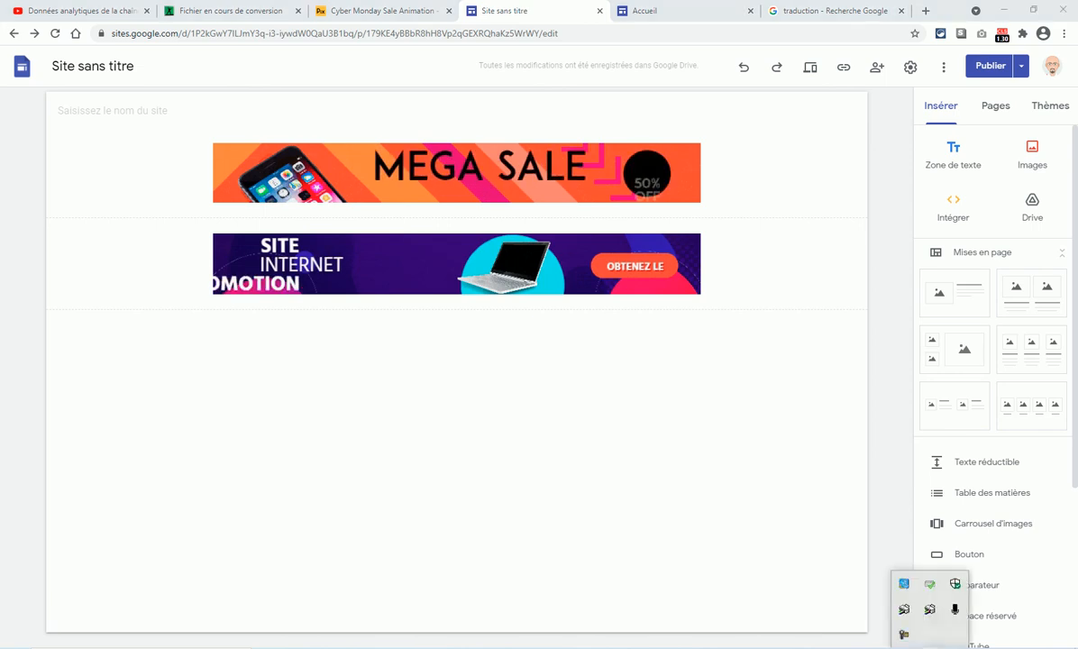
pyautogui.rightClick(904, 635)
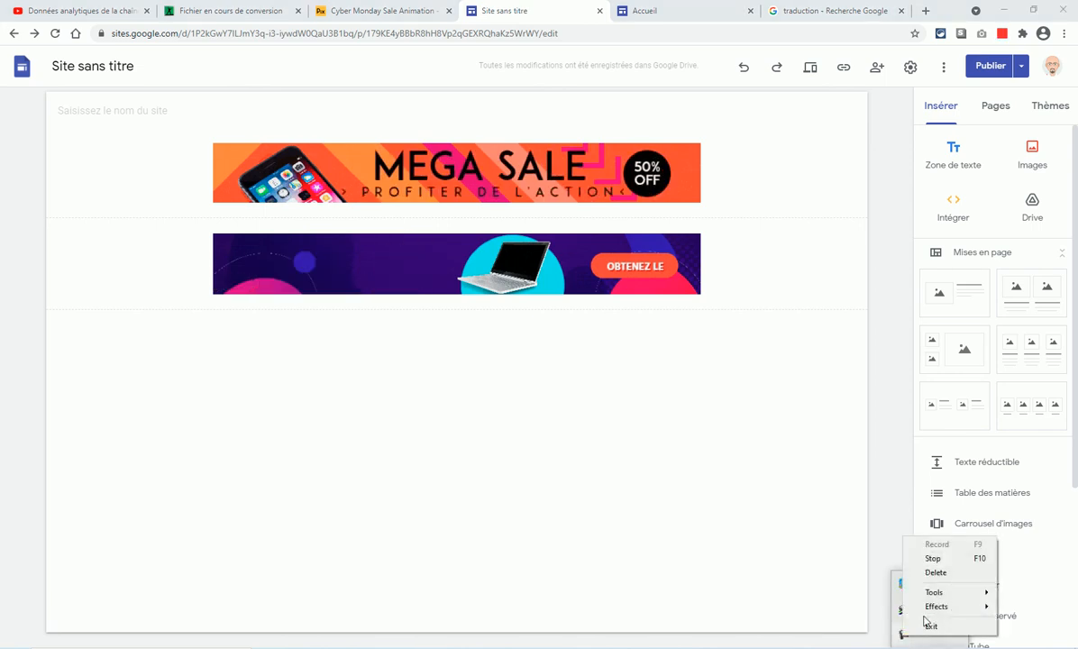